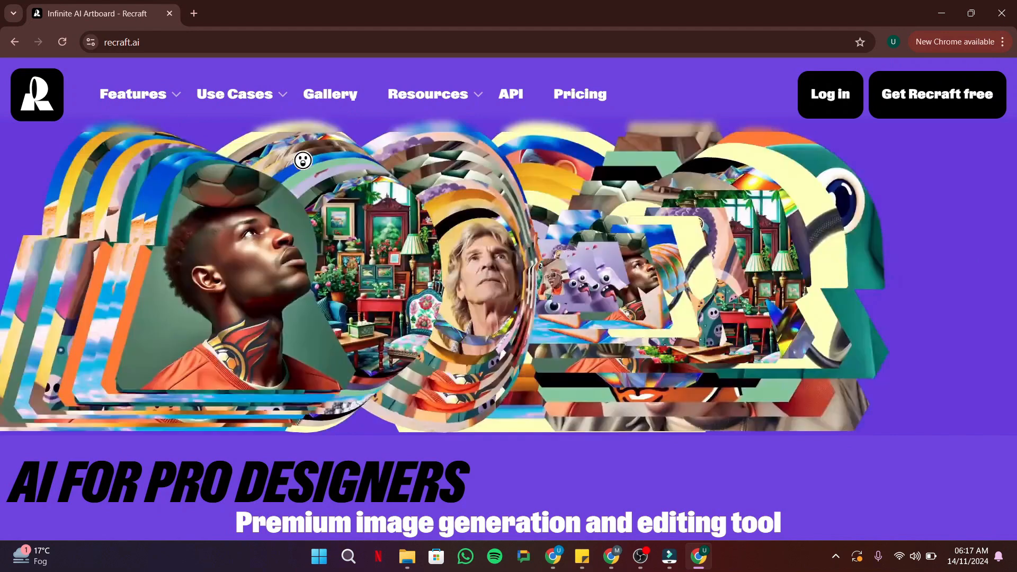
# Look through the Recraft homepage, including the Photorealism sample and the pottery portrait and soccer player prompt examples
pyautogui.scroll(-2, 426, 212)
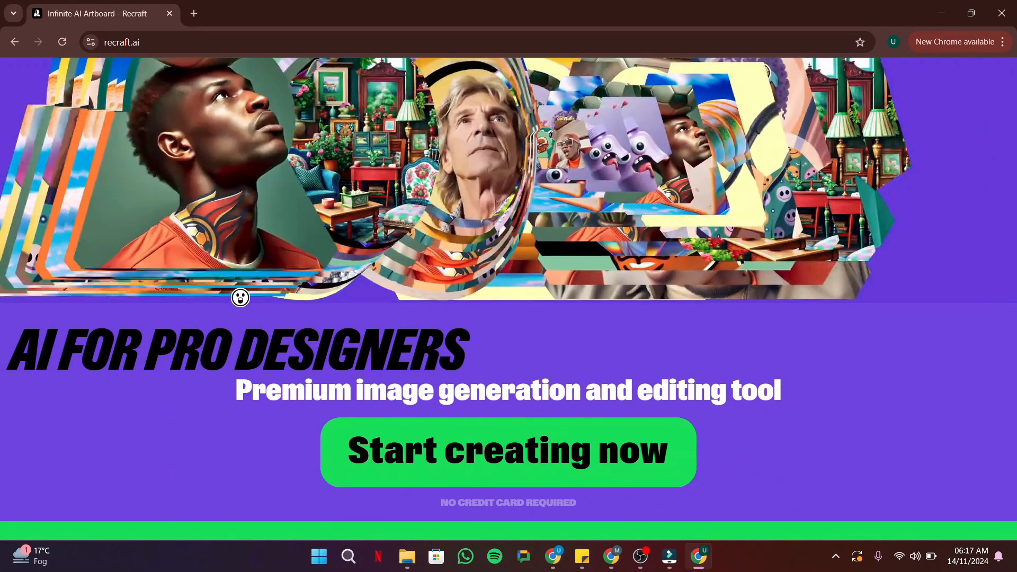
pyautogui.scroll(-10, 241, 295)
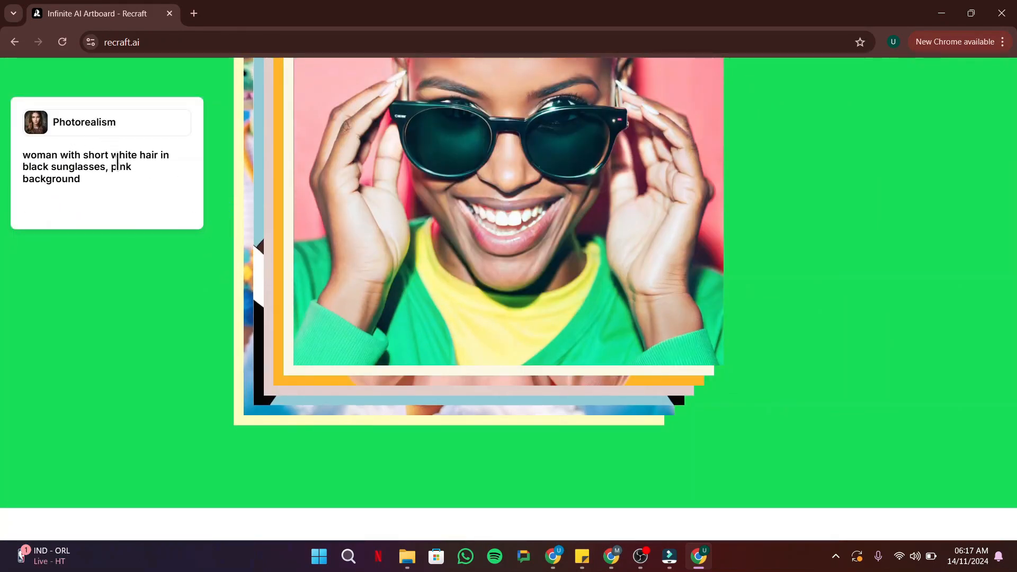
pyautogui.scroll(5, 497, 218)
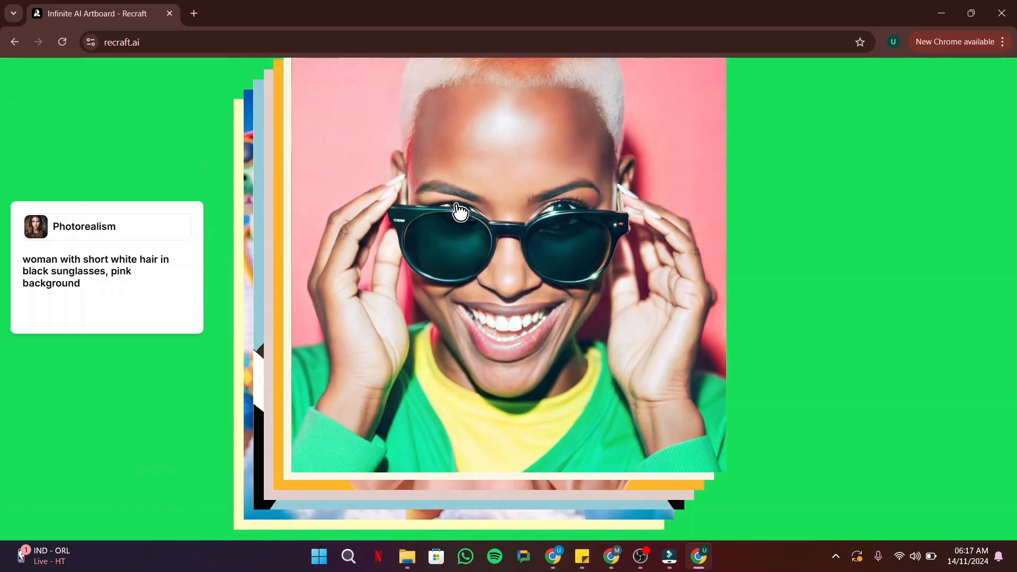
pyautogui.scroll(-5, 280, 259)
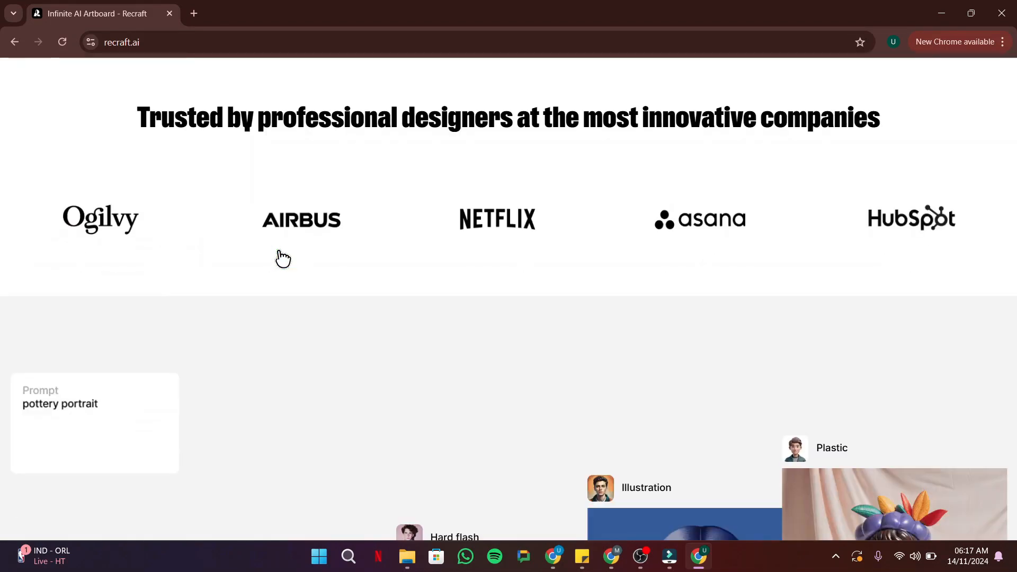
pyautogui.scroll(-5, 283, 329)
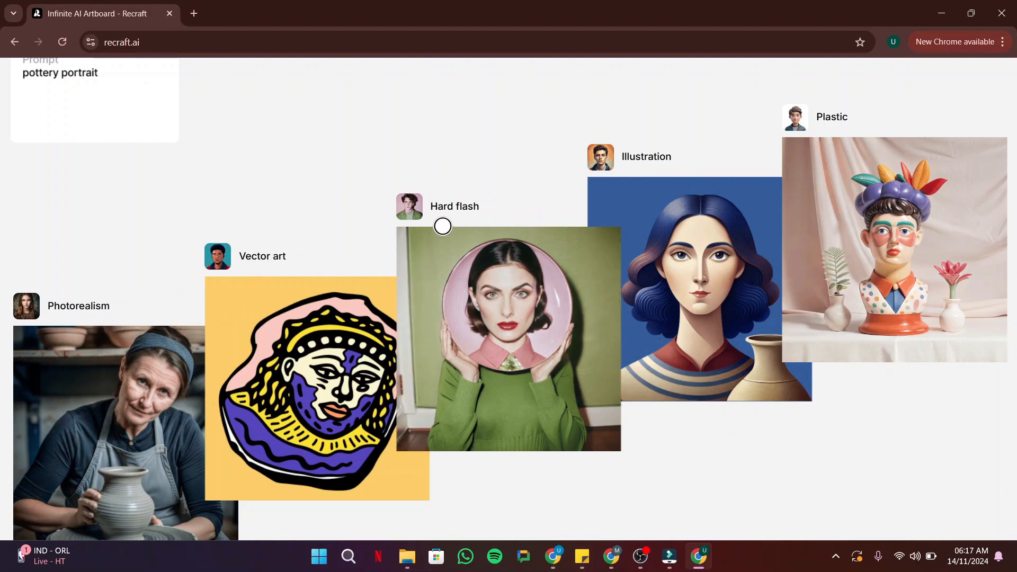
pyautogui.scroll(-5, 268, 306)
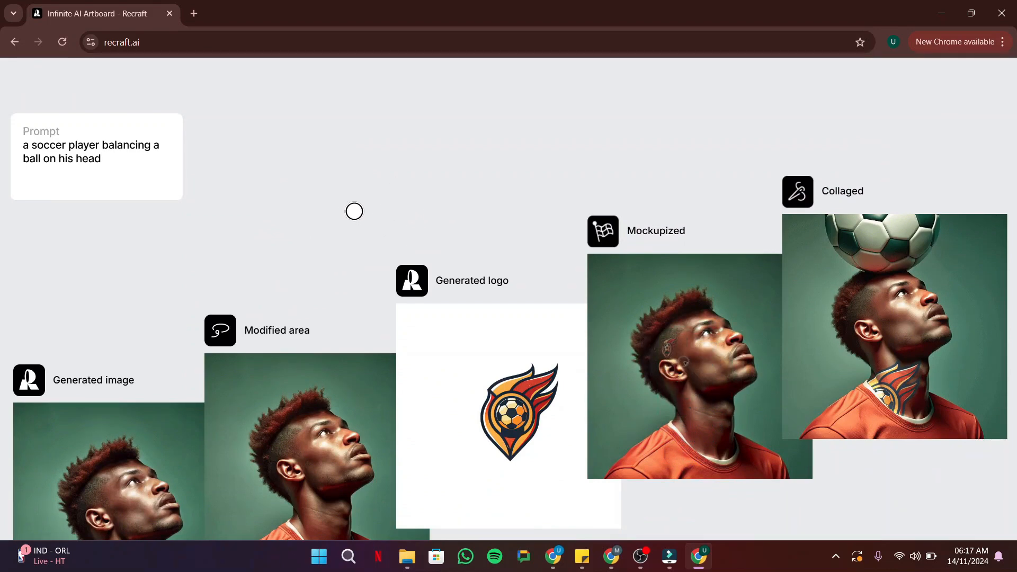
pyautogui.scroll(5, 369, 236)
pyautogui.scroll(10, 369, 237)
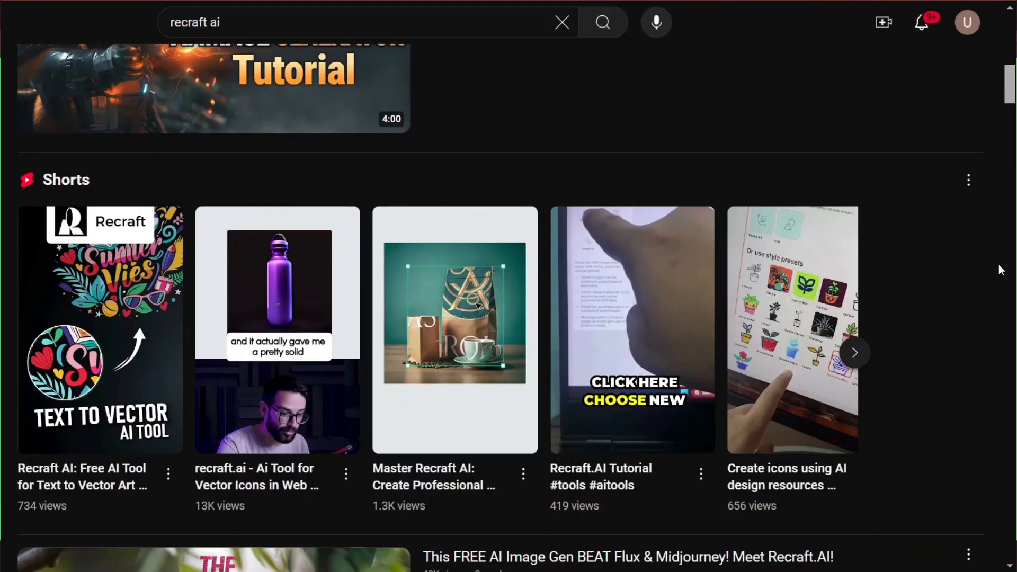
# Browse the YouTube search results for "recraft ai"
pyautogui.scroll(-10, 999, 265)
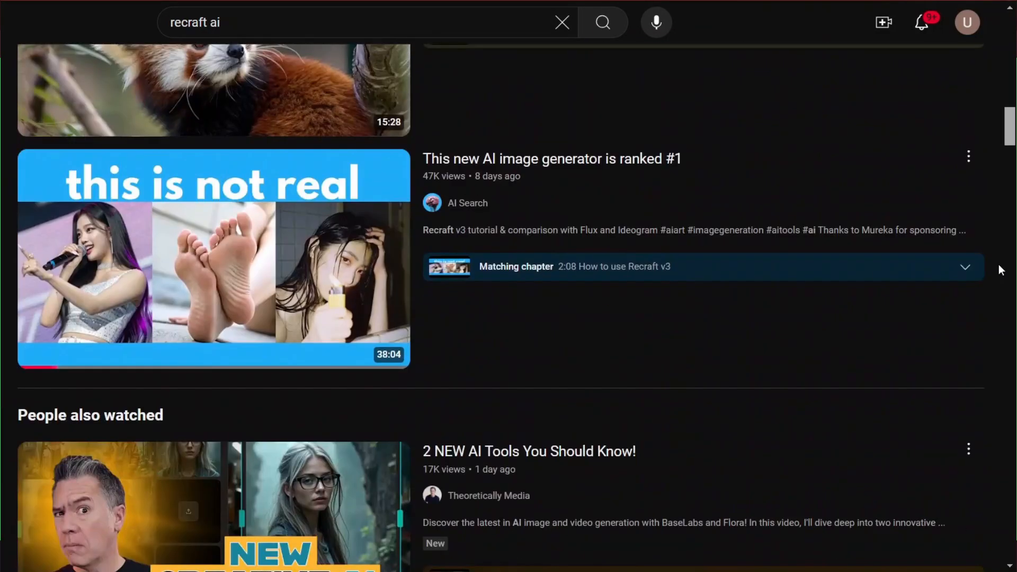
pyautogui.scroll(-15, 999, 265)
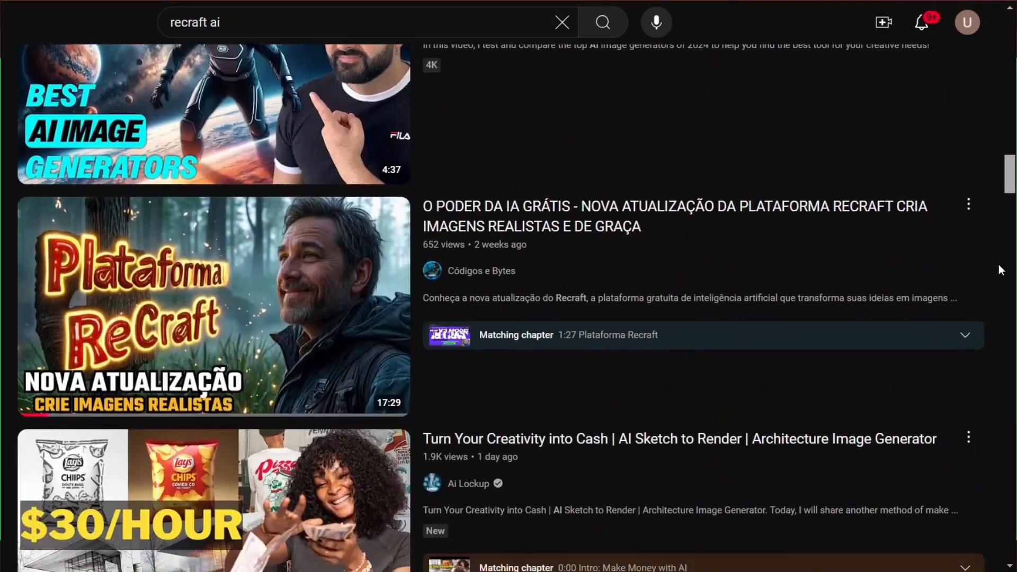
pyautogui.scroll(-15, 999, 265)
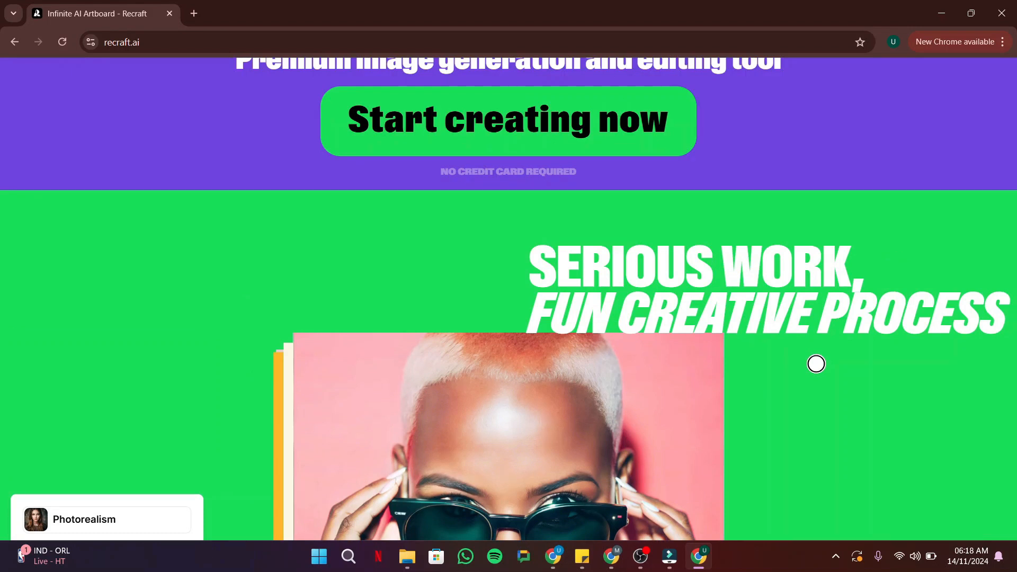
# Switch to the Chrome window with Artificial Analysis and open its Text To Image leaderboard
pyautogui.click(554, 560)
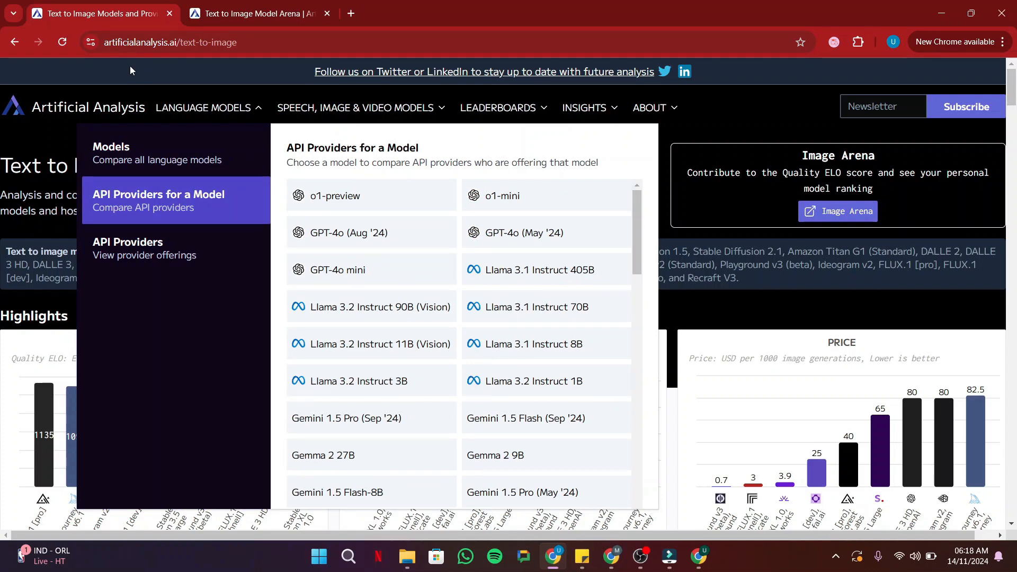
pyautogui.click(544, 109)
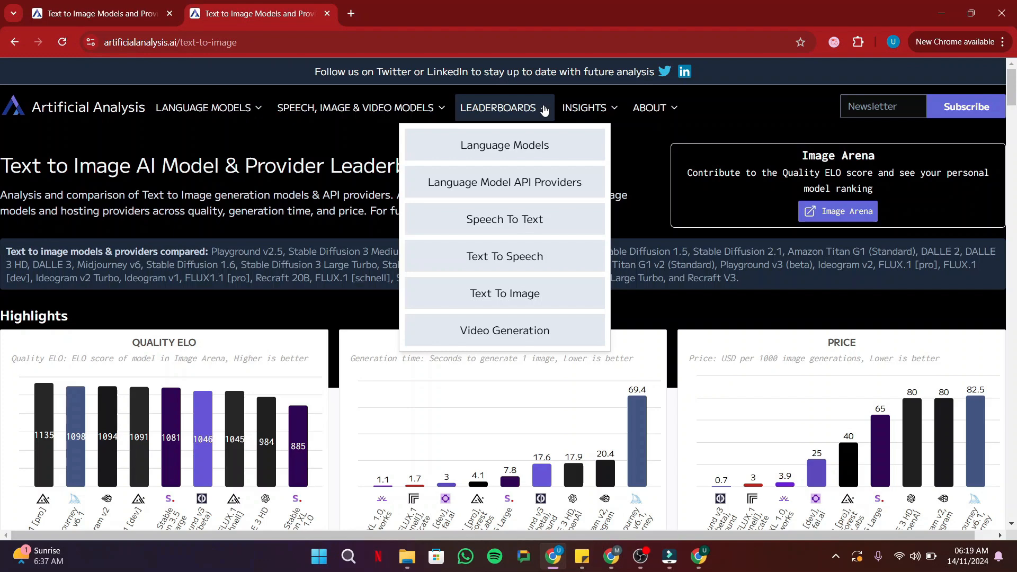
pyautogui.click(519, 293)
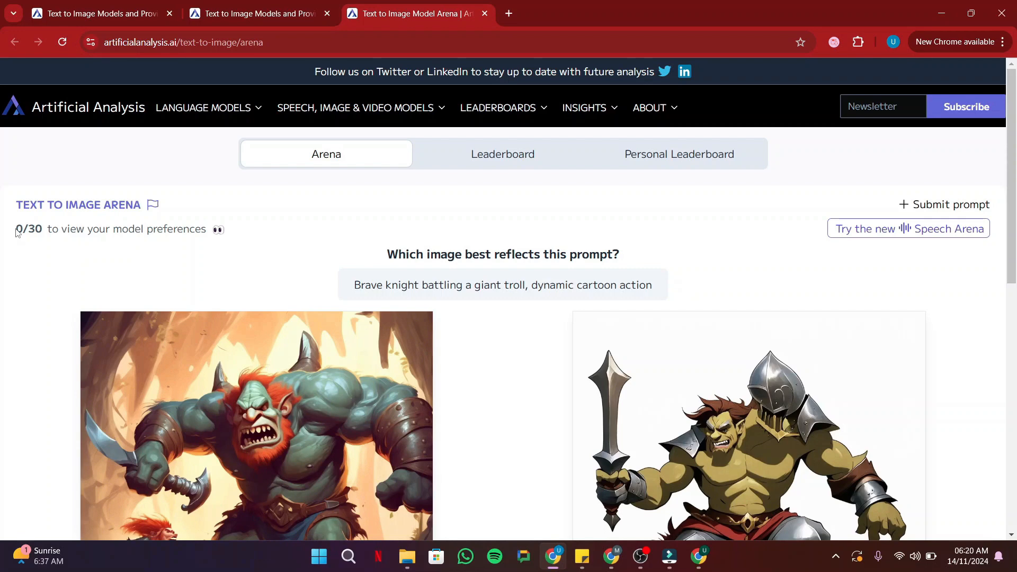
# Examine the Text to Image Arena comparison, and review the model rankings on its Leaderboard
pyautogui.scroll(-3, 32, 296)
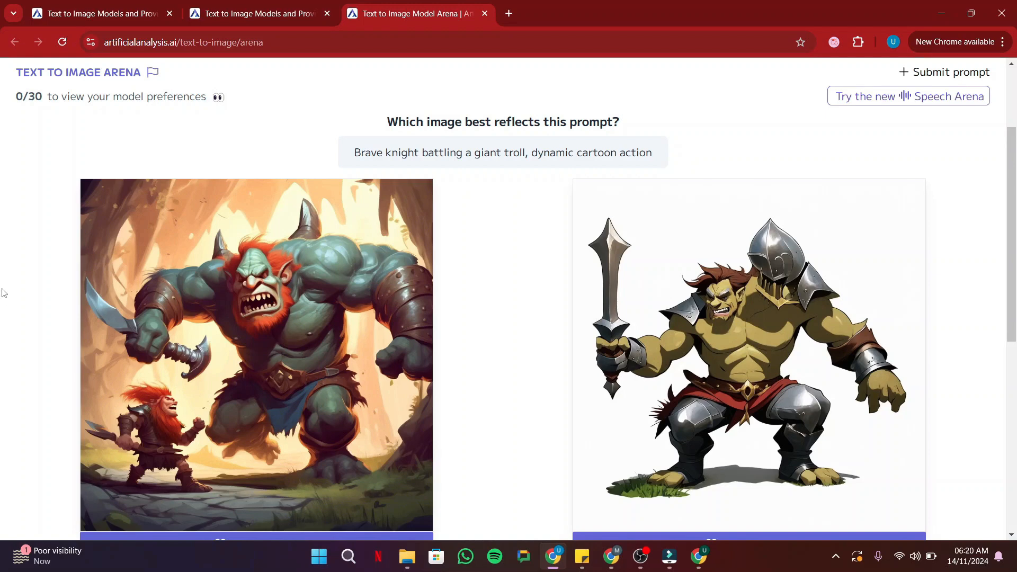
pyautogui.scroll(3, 1, 293)
pyautogui.click(524, 155)
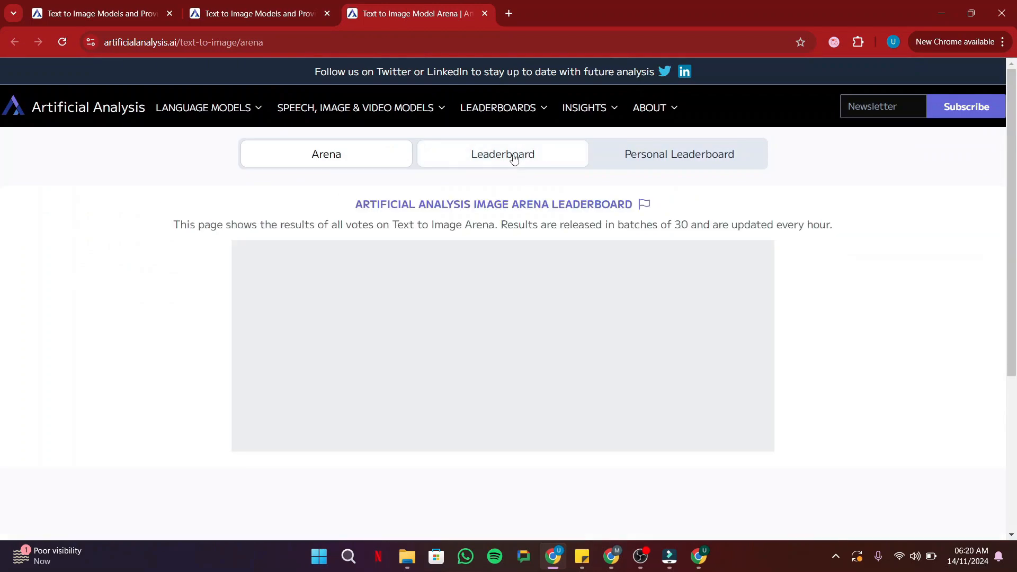
pyautogui.scroll(-1, 87, 317)
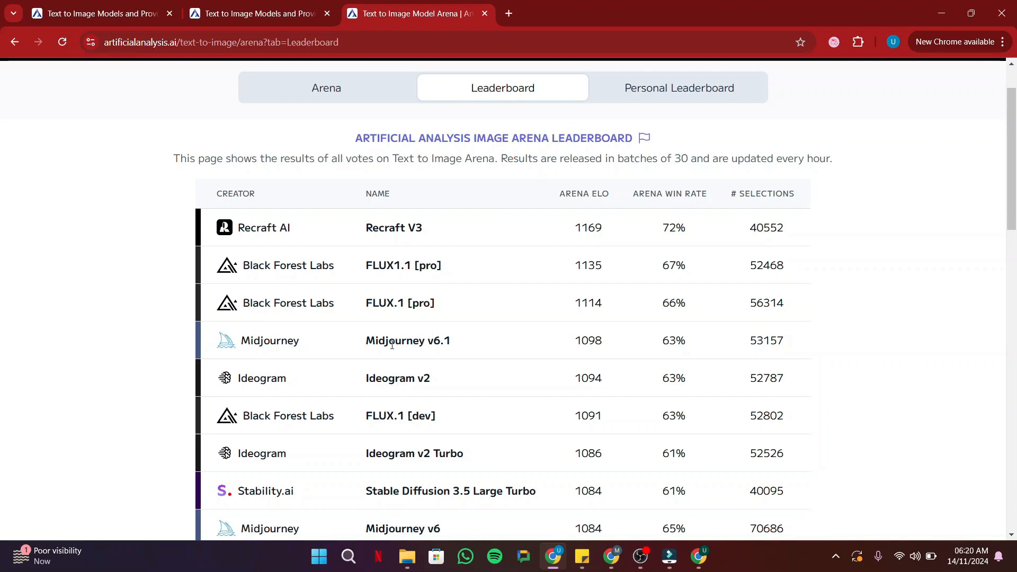
pyautogui.scroll(-2, 392, 344)
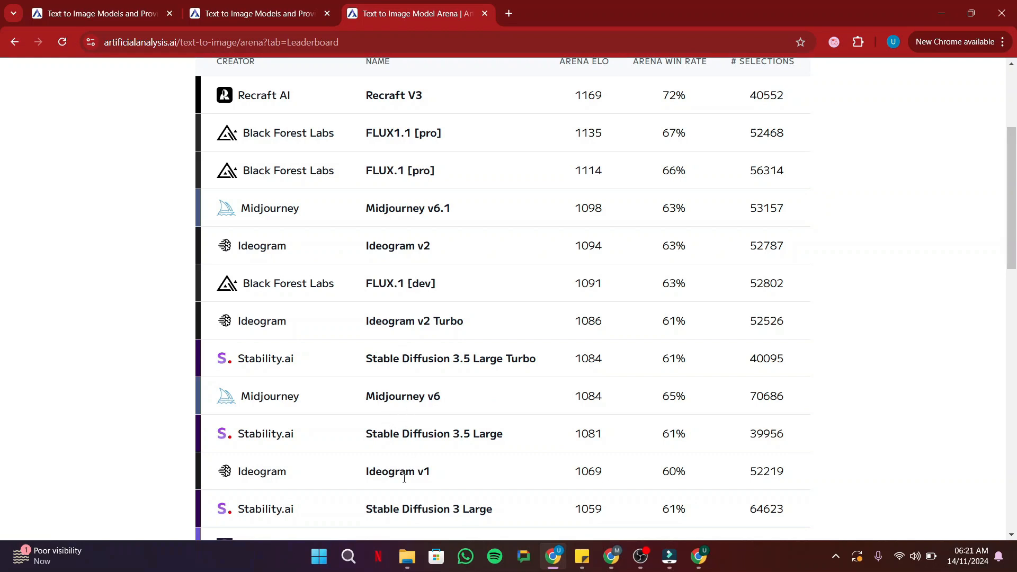
pyautogui.scroll(2, 119, 297)
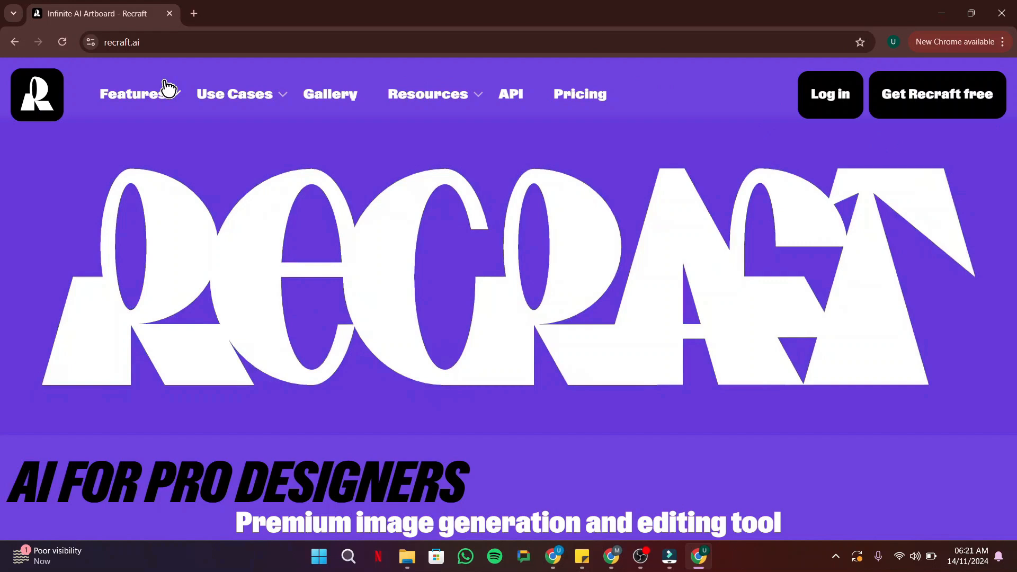
# Get Recraft for free from its homepage by continuing with Google, and select the Free plan
pyautogui.click(933, 112)
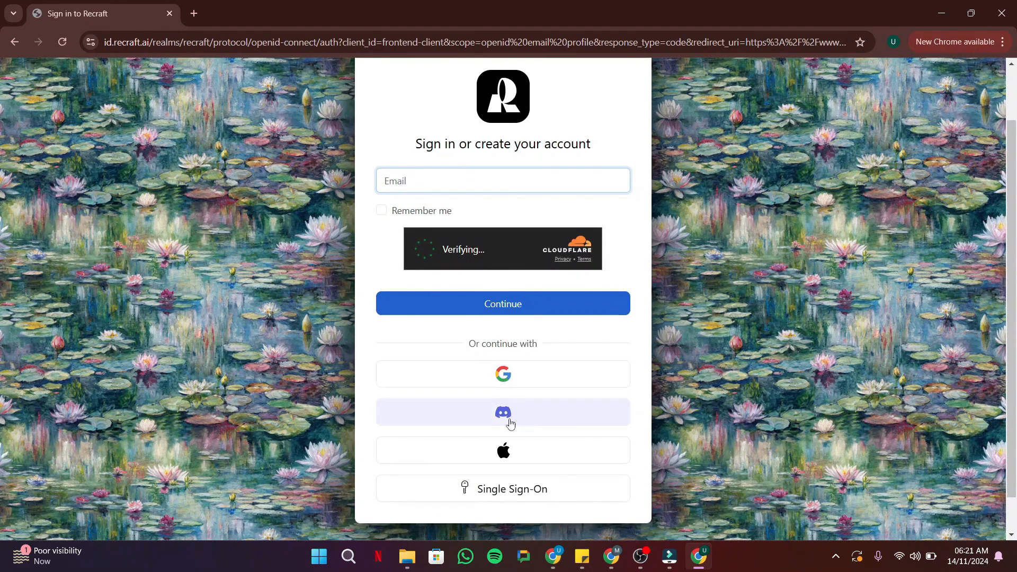
pyautogui.click(507, 382)
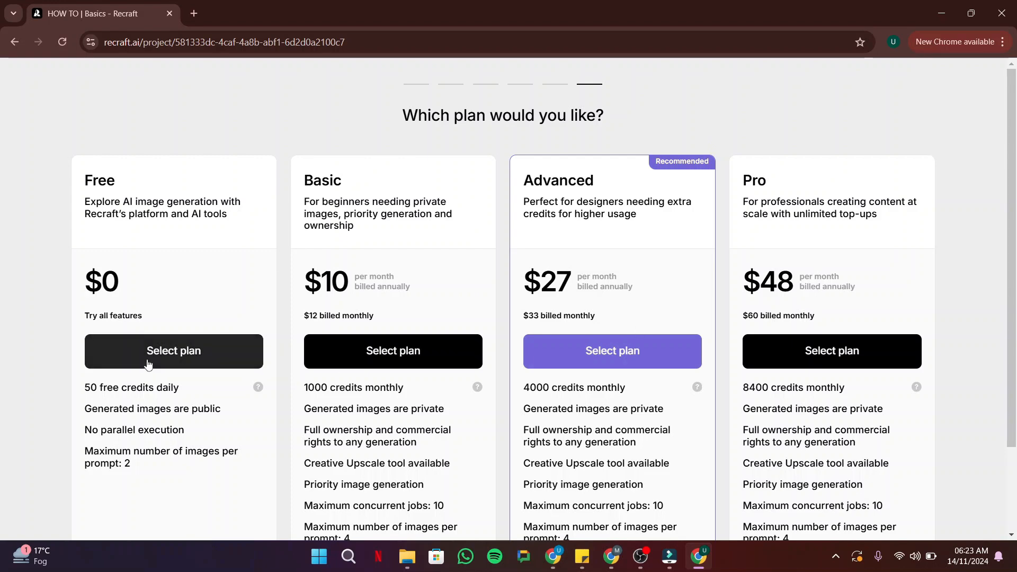
pyautogui.click(200, 352)
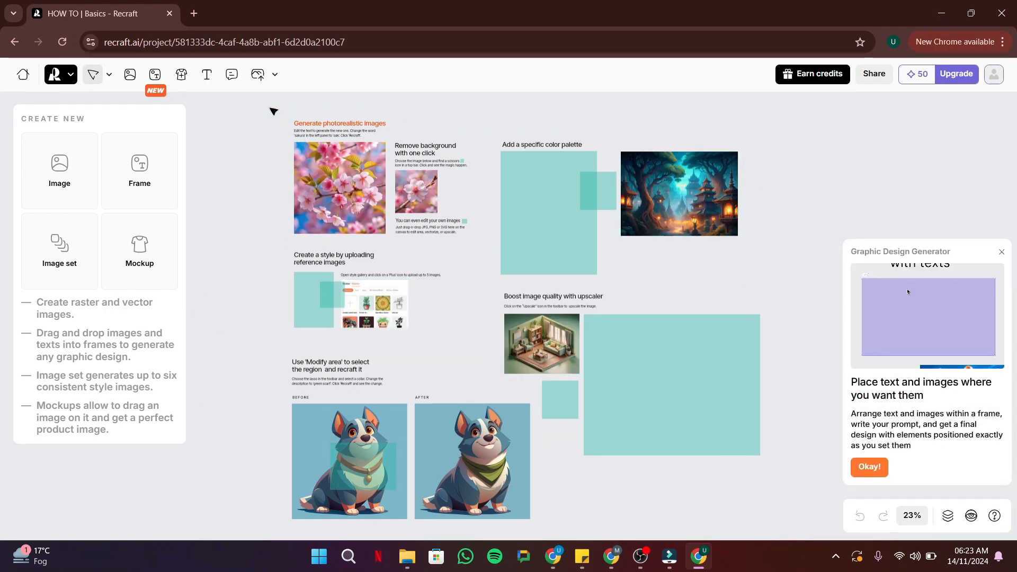
# Clear the sample content from the canvas and add a new square image frame enlarged to 2068 × 2068
pyautogui.moveTo(274, 111); pyautogui.dragTo(813, 513)
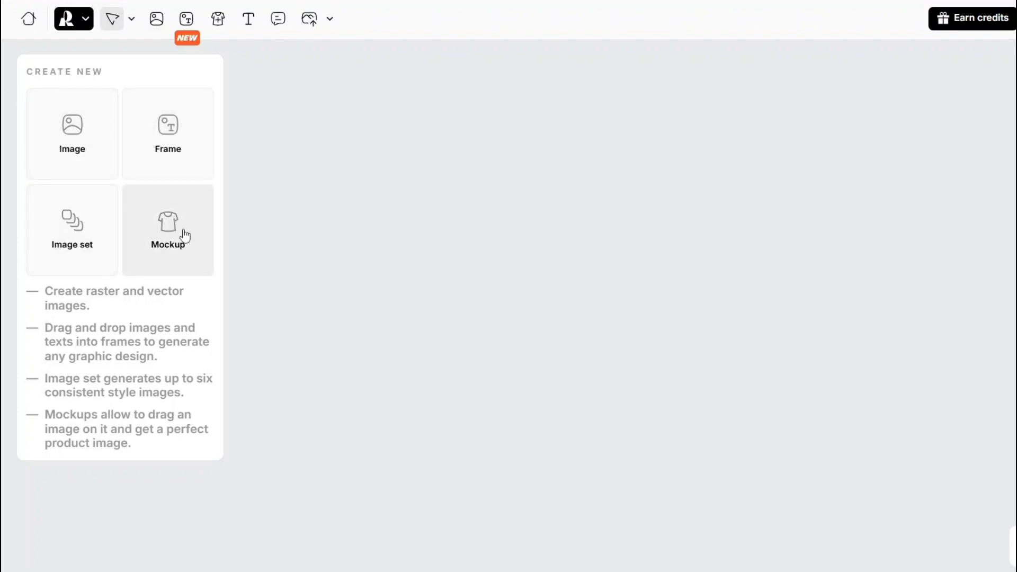
pyautogui.click(74, 136)
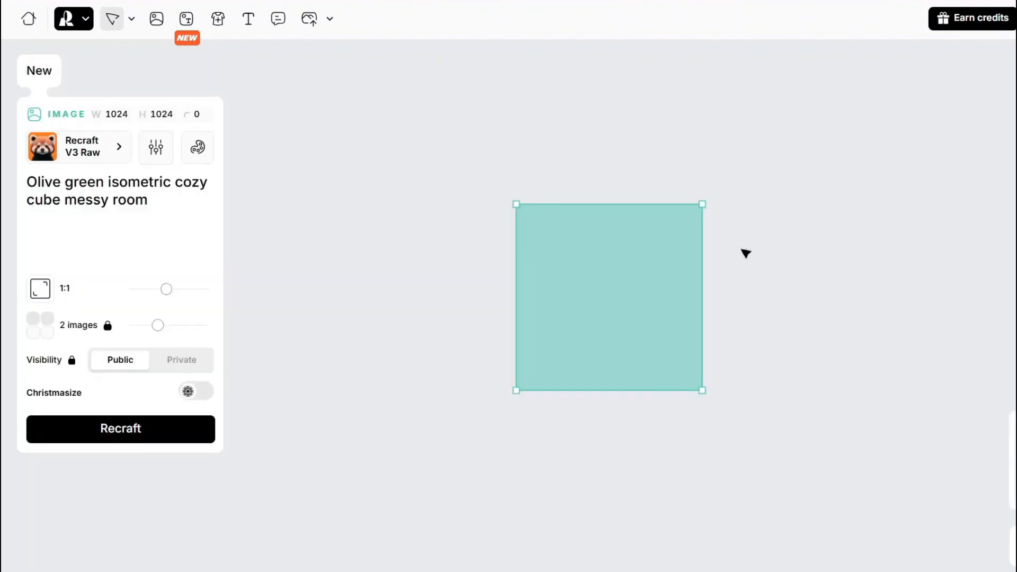
pyautogui.moveTo(732, 186); pyautogui.dragTo(808, 113)
pyautogui.moveTo(521, 392); pyautogui.dragTo(425, 482)
pyautogui.click(108, 200)
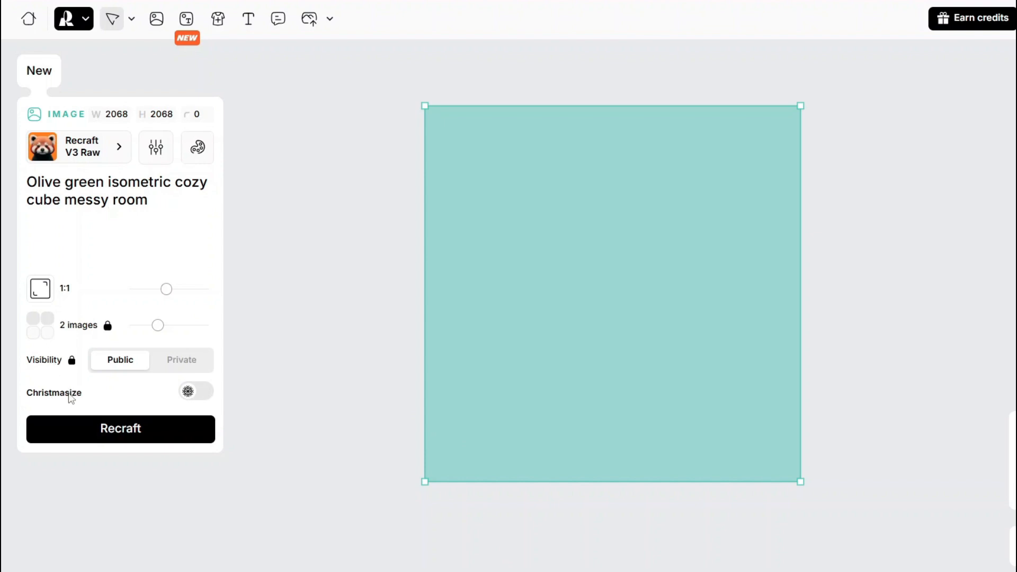
# Browse the Recraft V3 style gallery for the new image, from Recraft V3 Raw down to Pixel art and Engraving
pyautogui.click(114, 151)
pyautogui.click(123, 157)
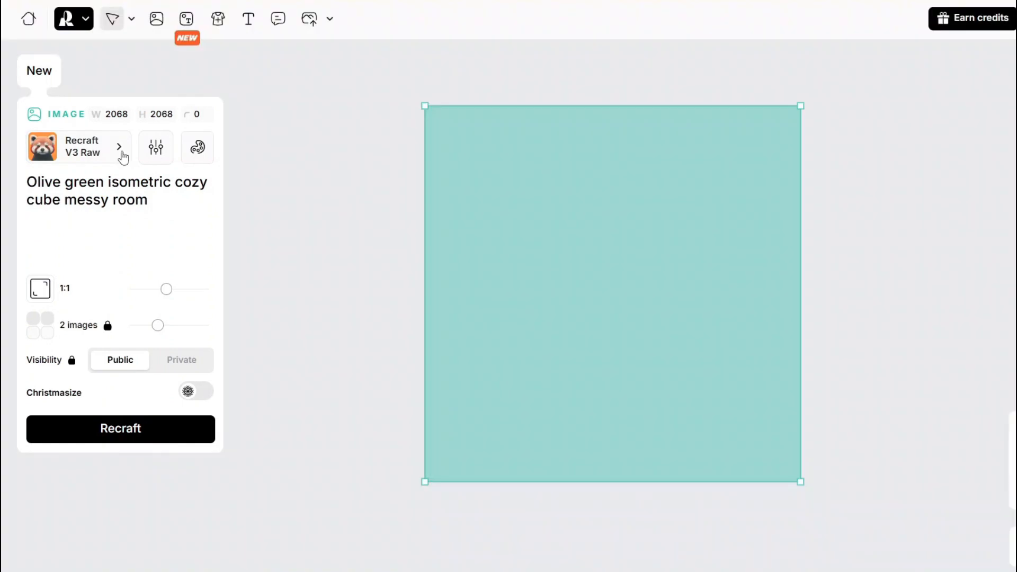
pyautogui.click(123, 157)
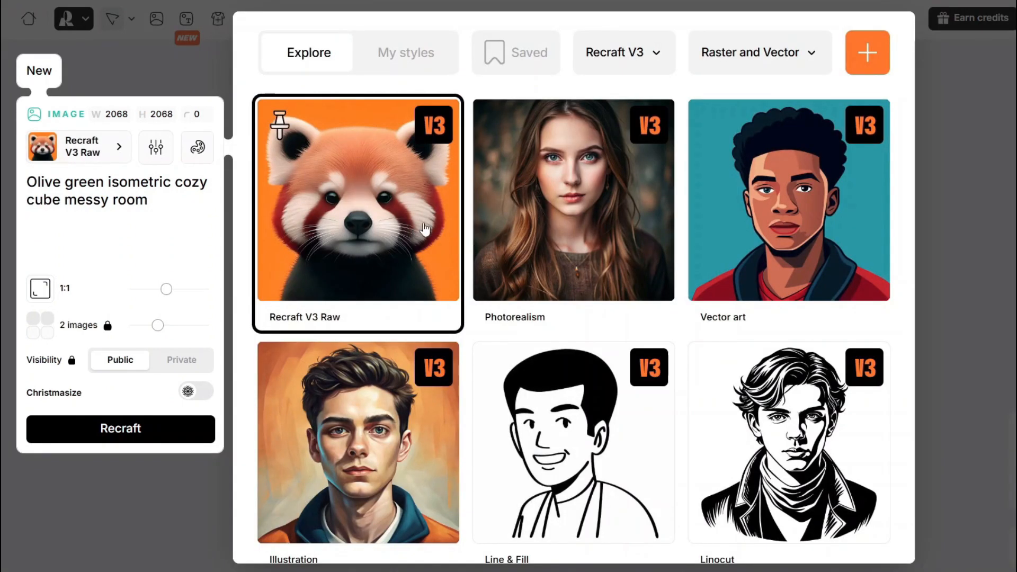
pyautogui.moveTo(491, 231)
pyautogui.scroll(-20, 491, 232)
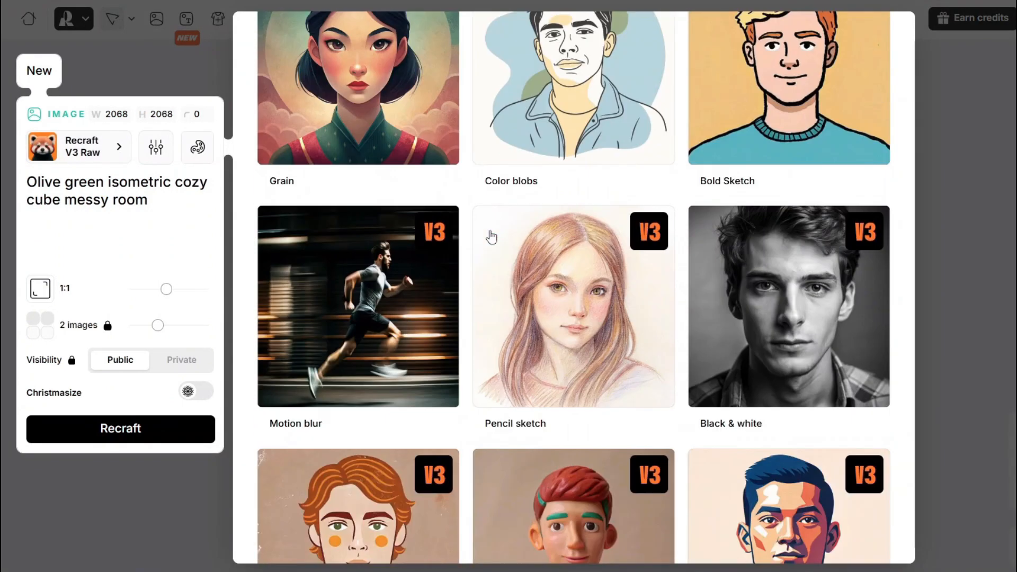
pyautogui.scroll(-3, 491, 237)
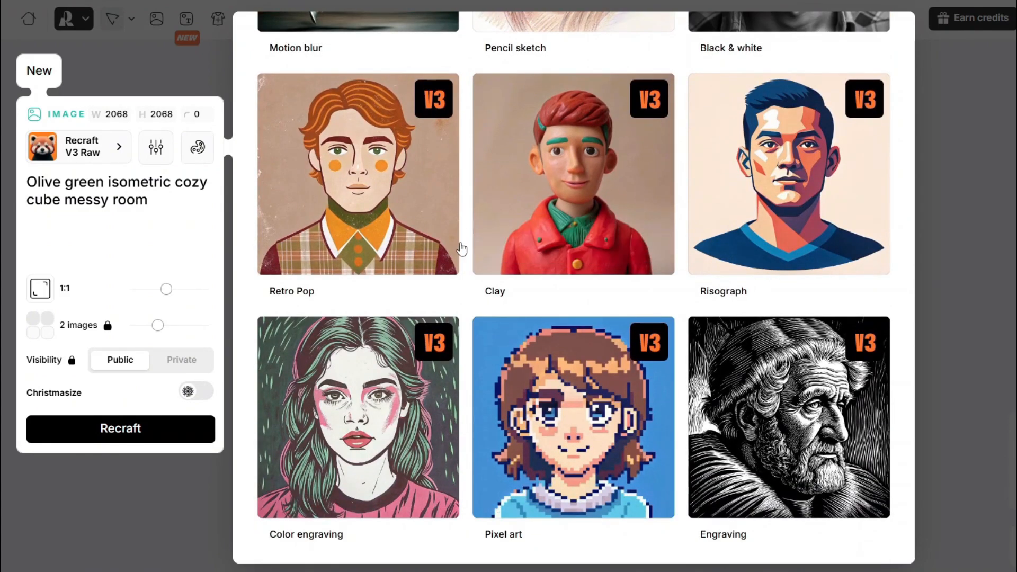
pyautogui.scroll(20, 461, 250)
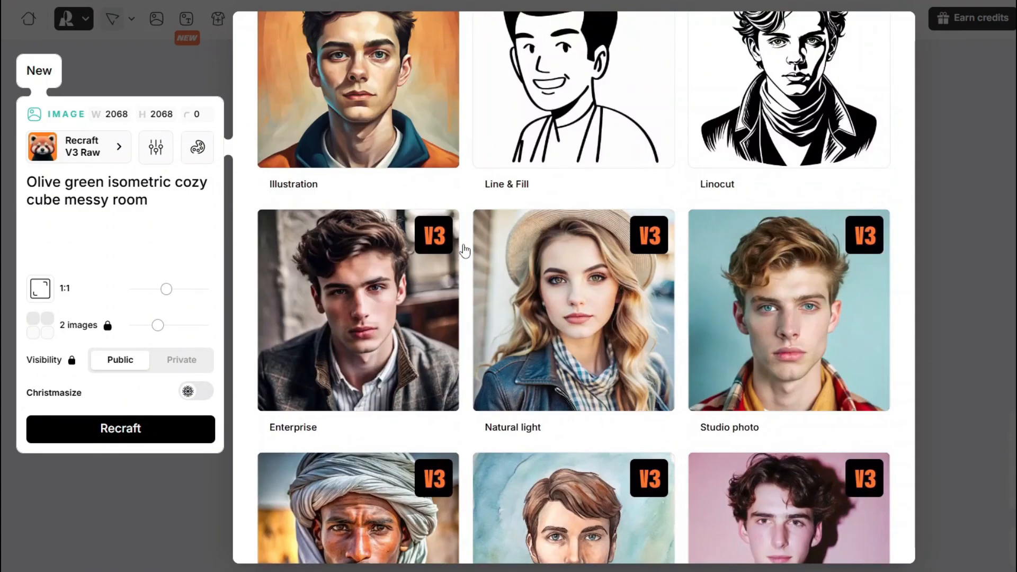
pyautogui.scroll(9, 465, 251)
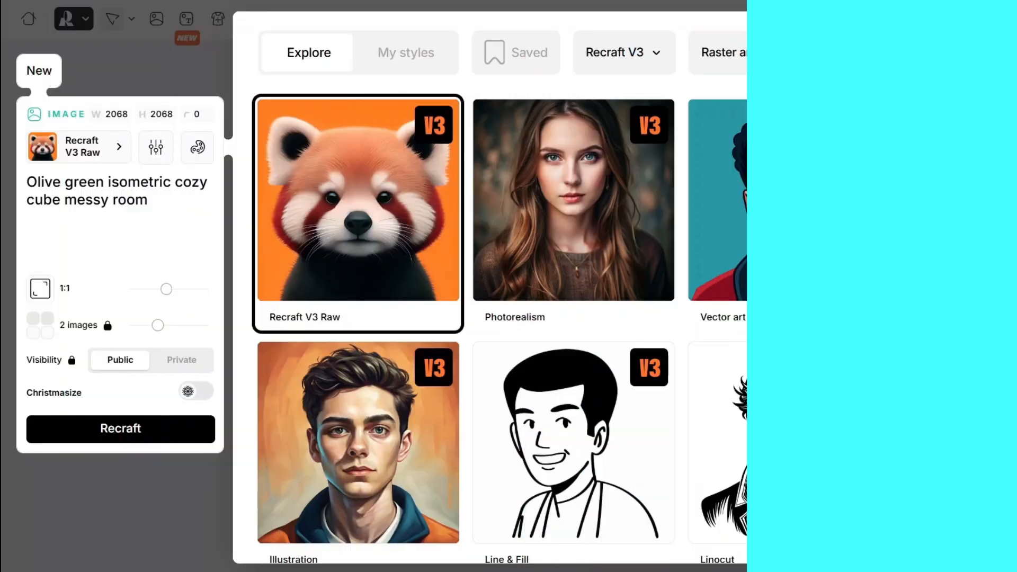
pyautogui.click(975, 105)
# Replace the image prompt with "girl sitting in an italian cafe" and choose the Recraft V3 Raw style
pyautogui.moveTo(154, 202); pyautogui.dragTo(14, 186)
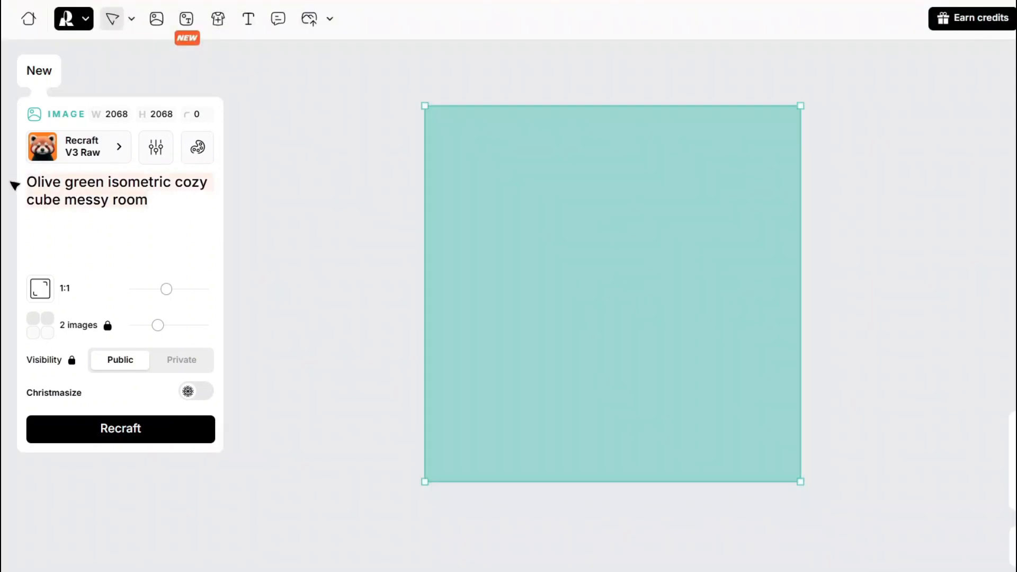
pyautogui.press('BackSpace')
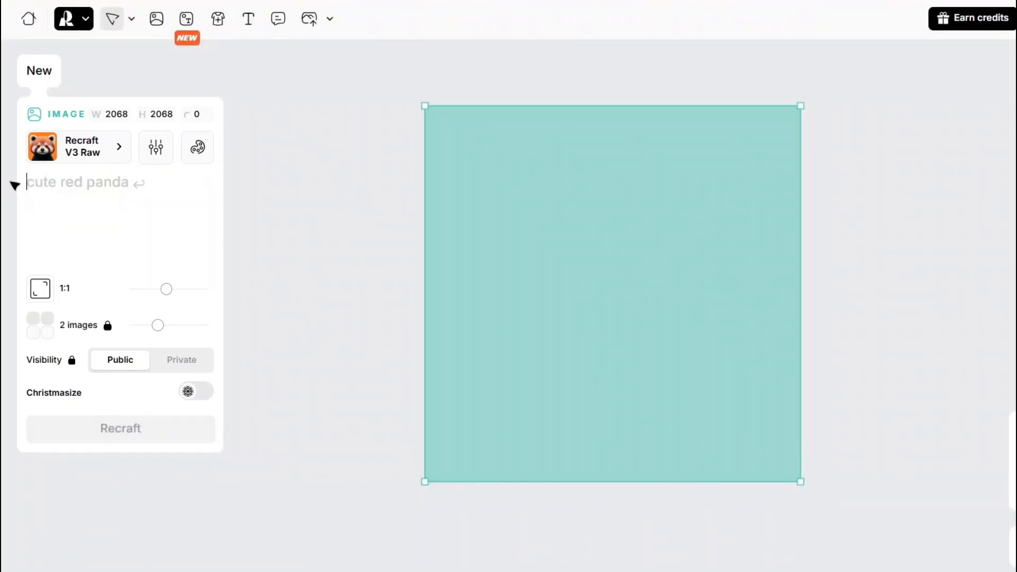
pyautogui.write('girl sitting in an italian cafe')
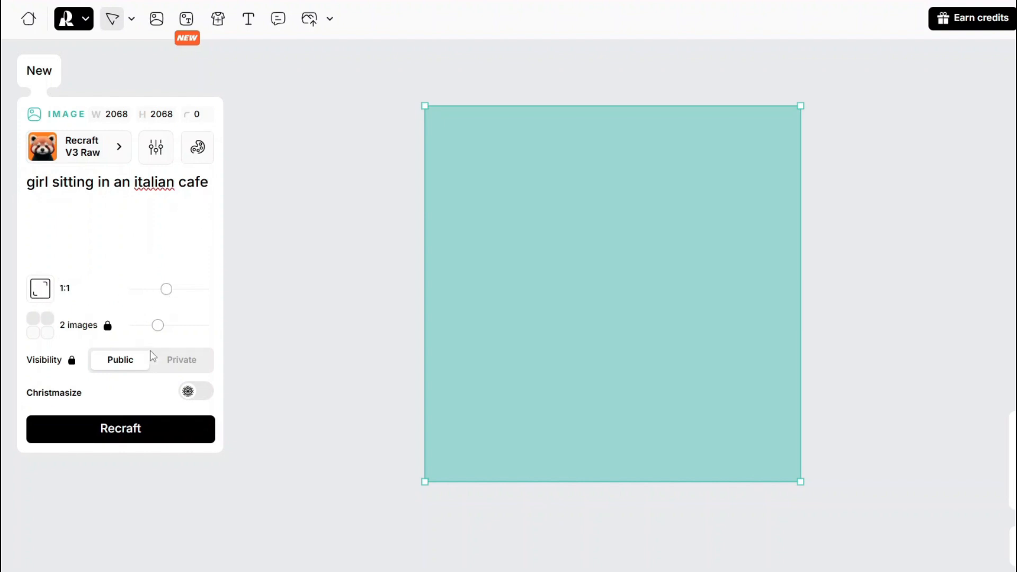
pyautogui.click(121, 150)
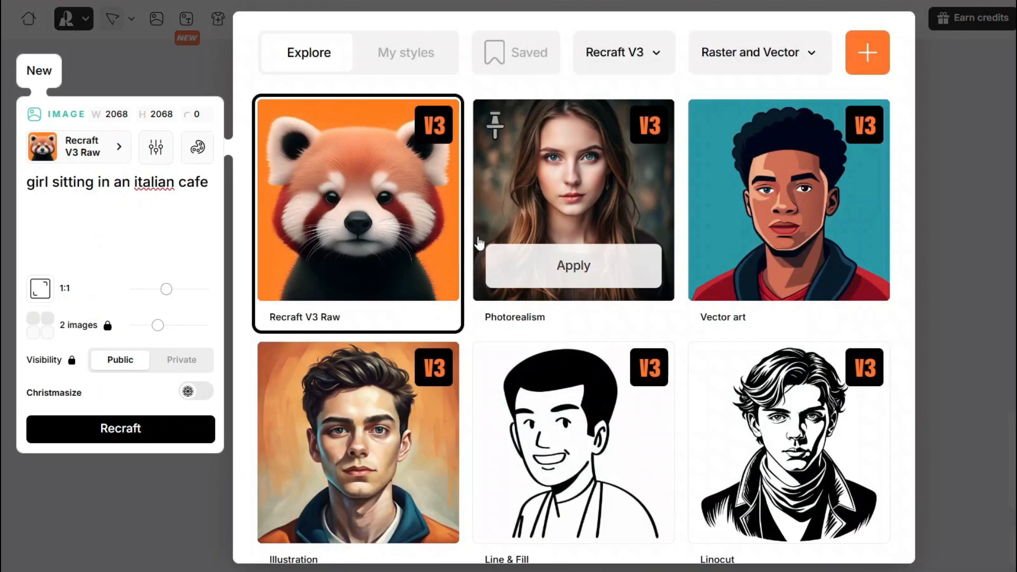
pyautogui.click(356, 289)
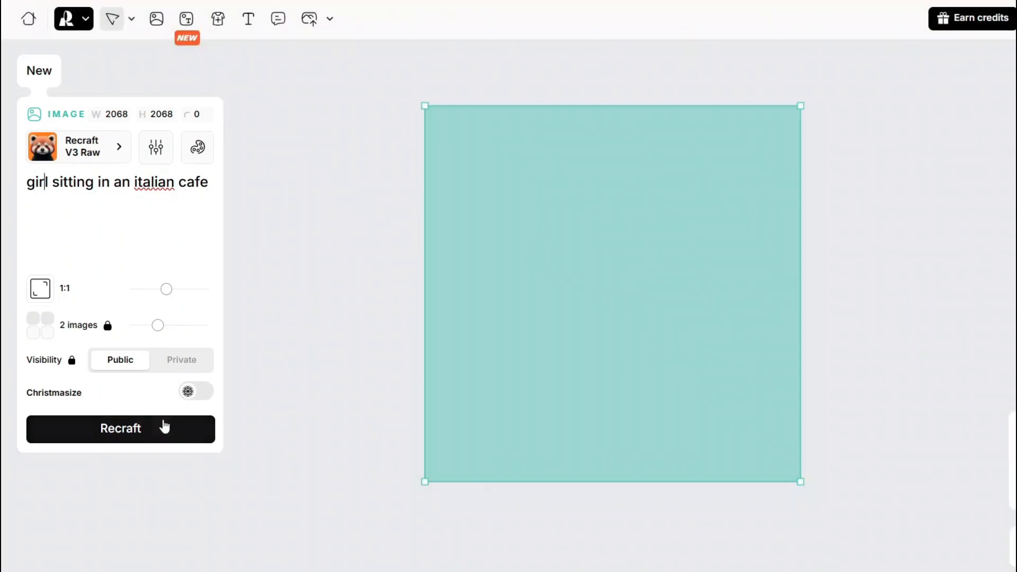
# Generate the Italian cafe image and switch between its two versions, returning to the first one
pyautogui.click(157, 432)
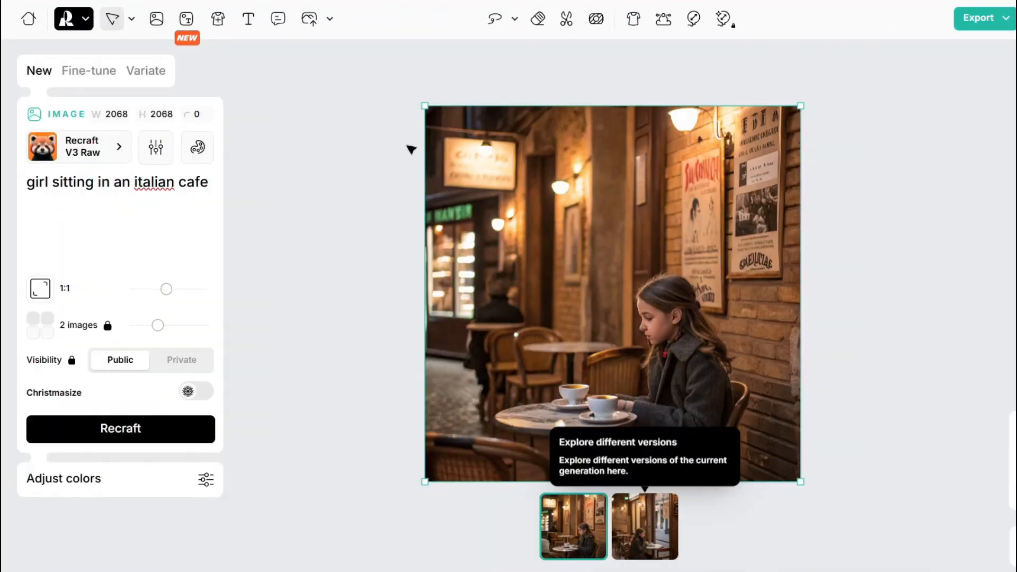
pyautogui.click(647, 535)
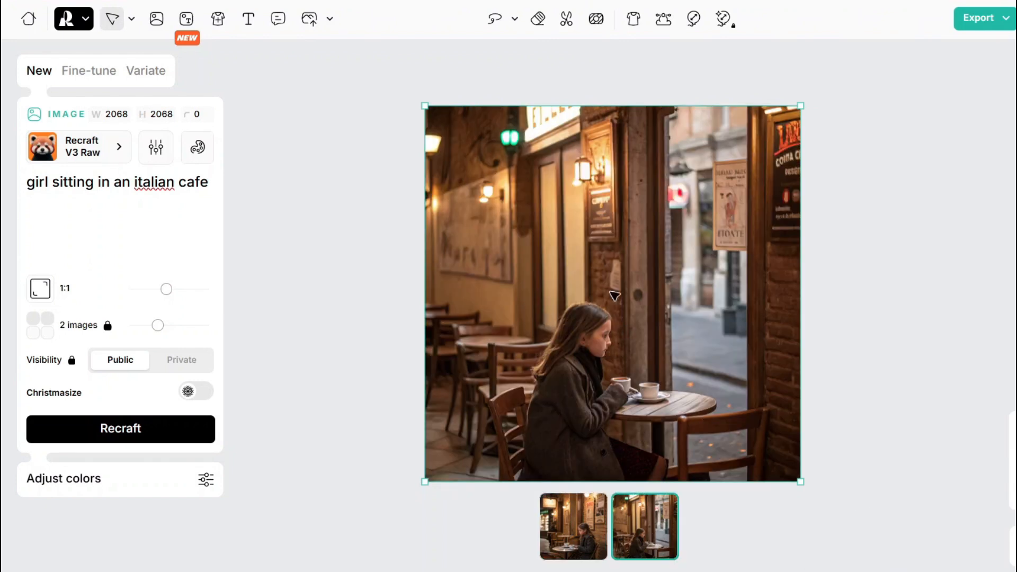
pyautogui.click(562, 538)
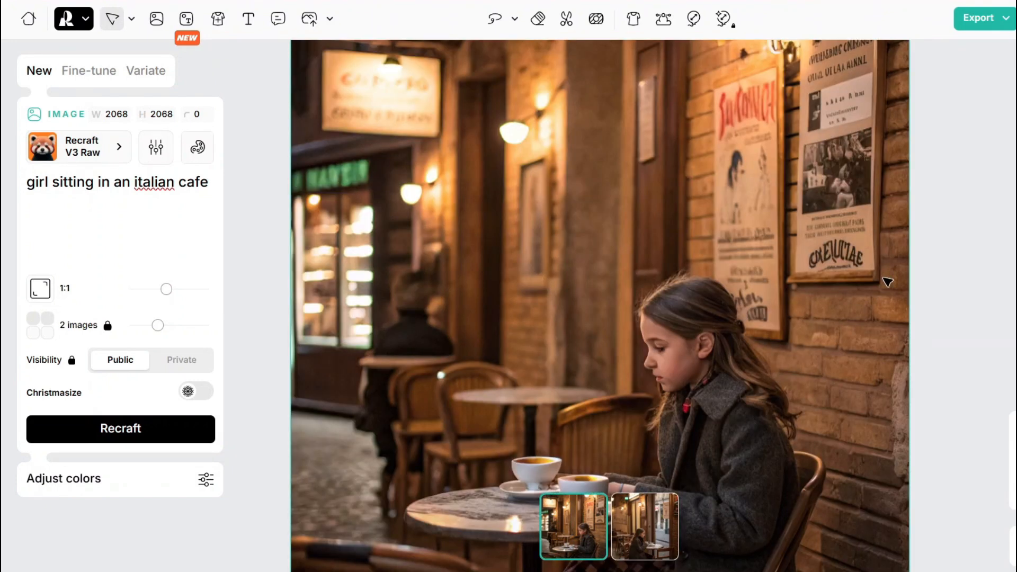
# Examine both Recraft V3 Raw cafe versions closely, including the girl's face, the coffee cups and the wall posters
pyautogui.scroll(-4, 947, 316)
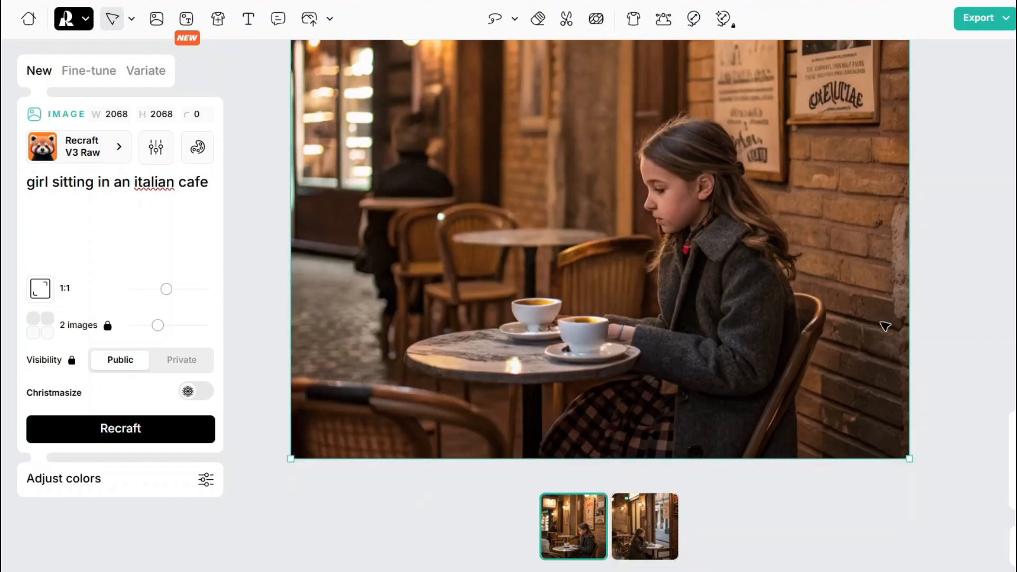
pyautogui.scroll(2, 885, 326)
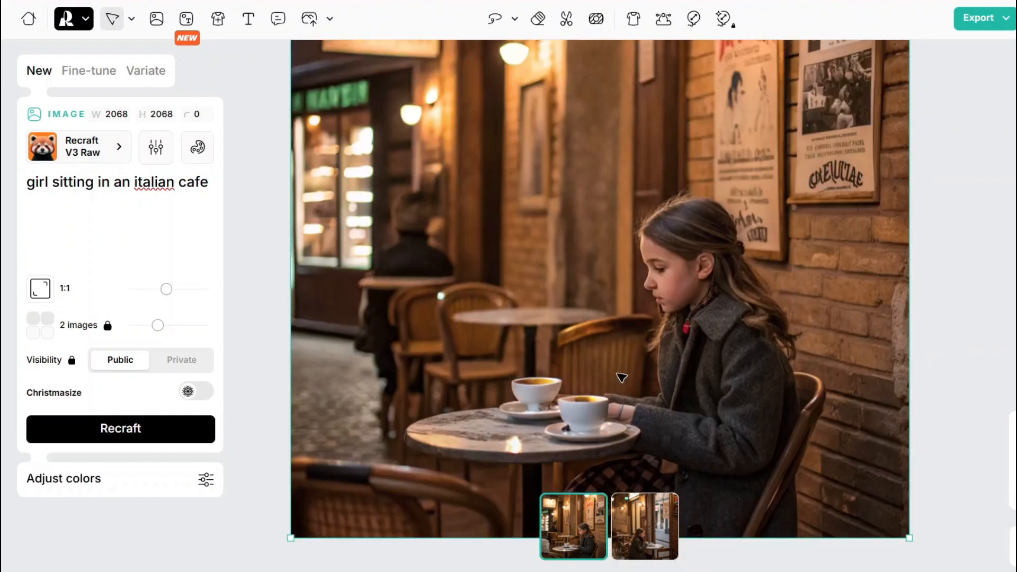
pyautogui.scroll(2, 622, 377)
pyautogui.scroll(-3, 621, 377)
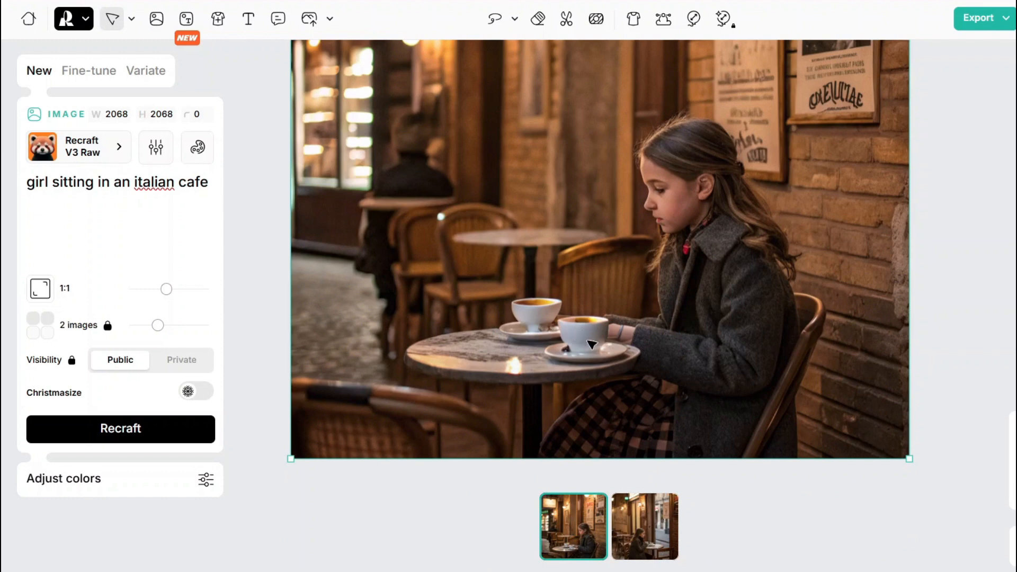
pyautogui.click(657, 524)
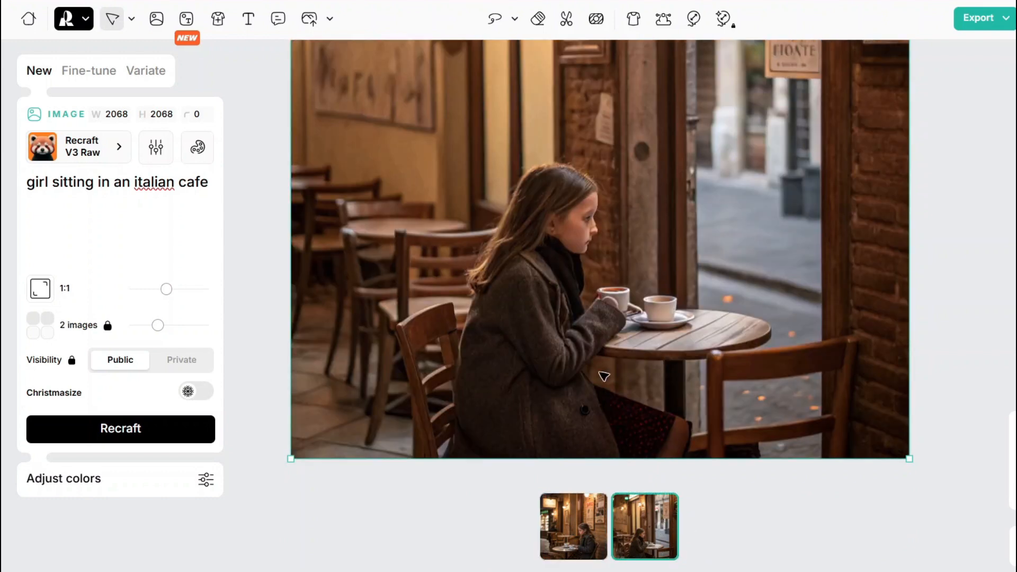
pyautogui.scroll(2, 589, 325)
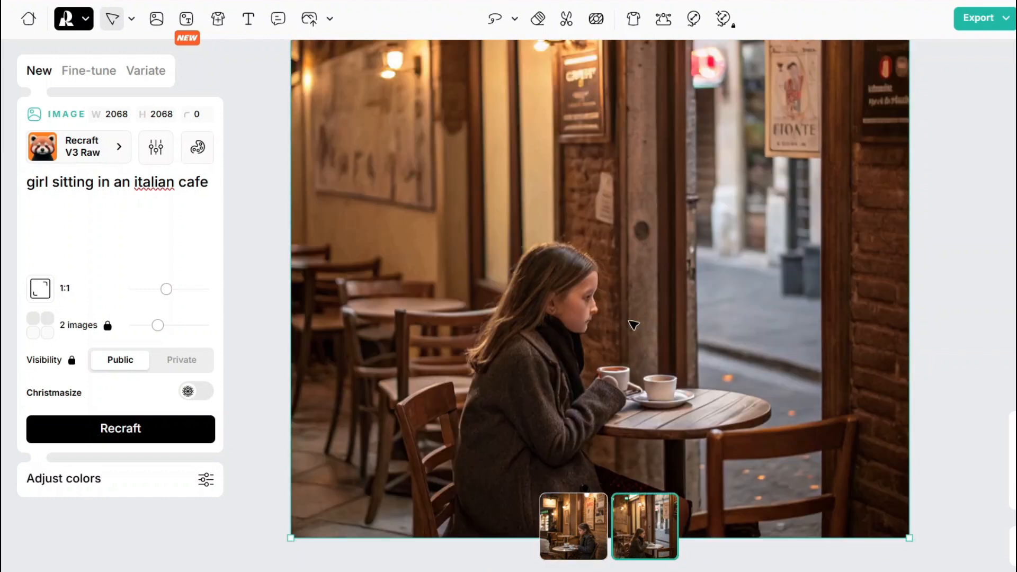
pyautogui.scroll(-1, 633, 326)
pyautogui.scroll(2, 571, 326)
pyautogui.scroll(2, 570, 325)
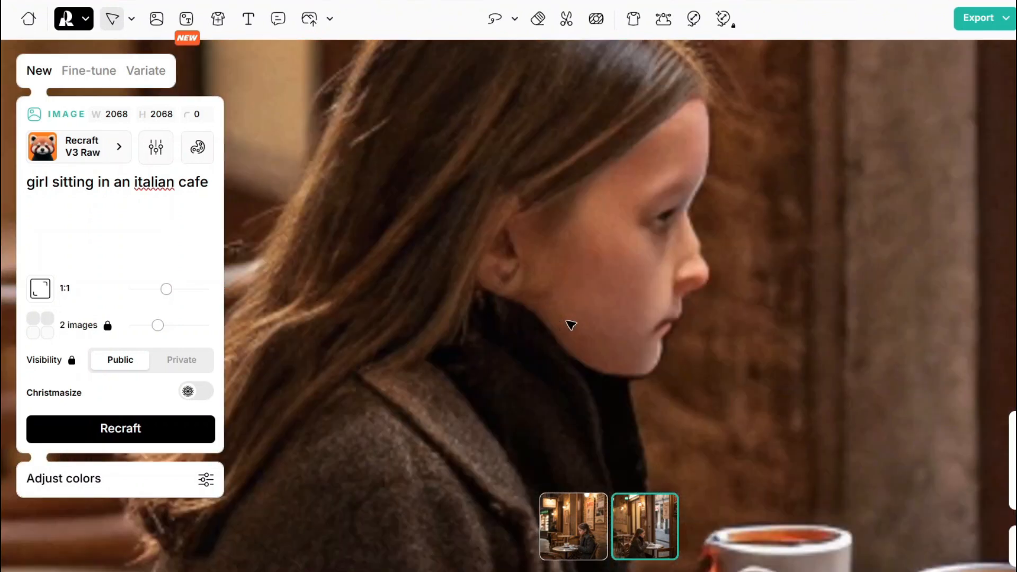
pyautogui.scroll(-1, 586, 316)
pyautogui.scroll(1, 682, 302)
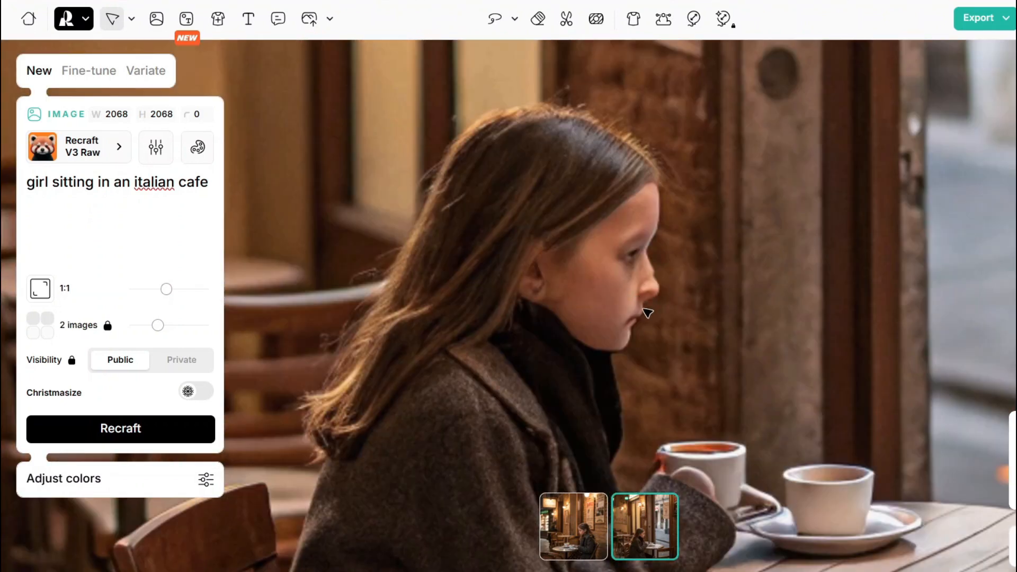
pyautogui.hotkey('shift', '1')
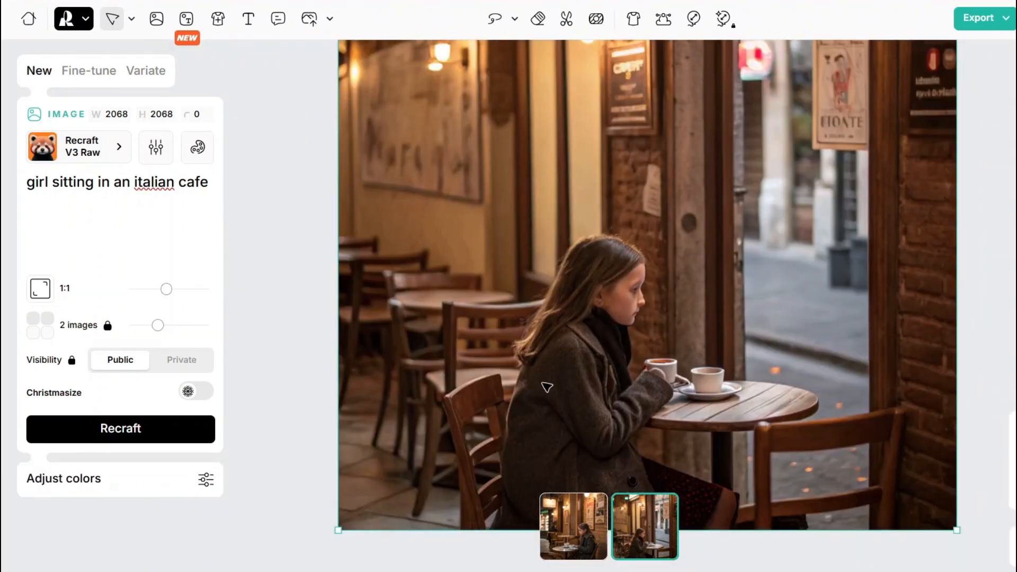
pyautogui.click(584, 540)
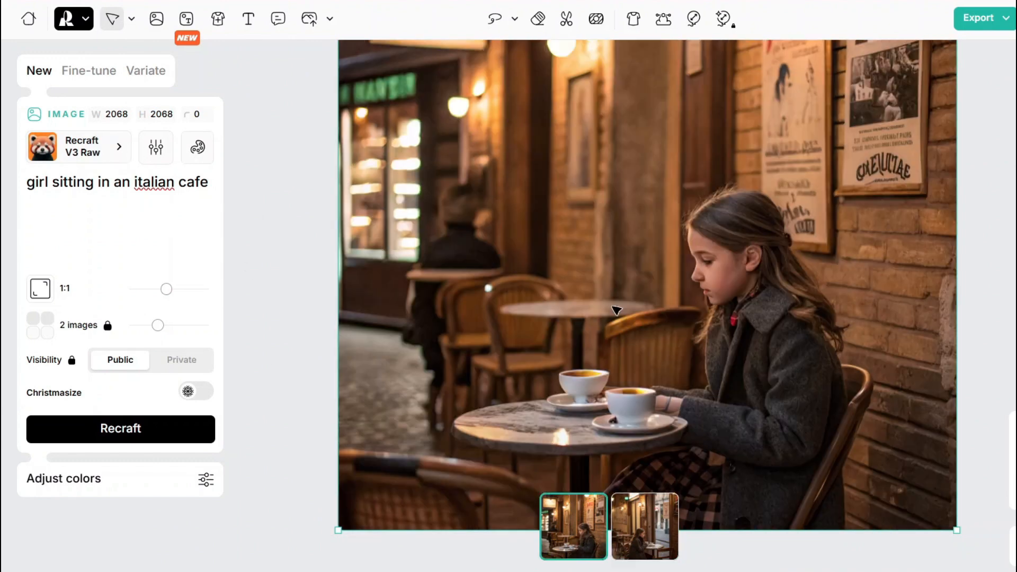
pyautogui.scroll(-2, 715, 359)
pyautogui.scroll(5, 715, 360)
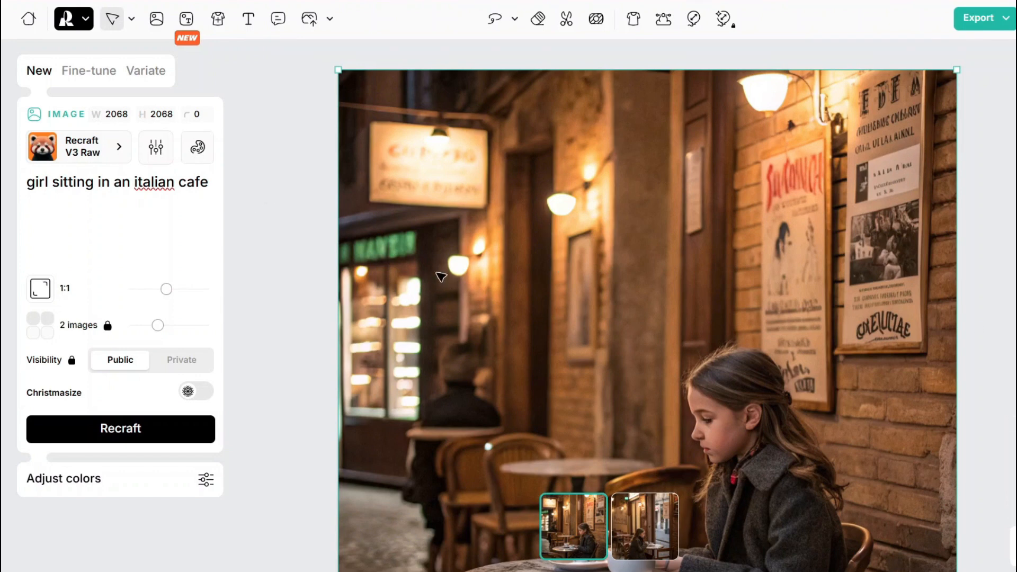
# Change the image style to Photorealism and regenerate the Italian cafe image with the same prompt
pyautogui.click(110, 159)
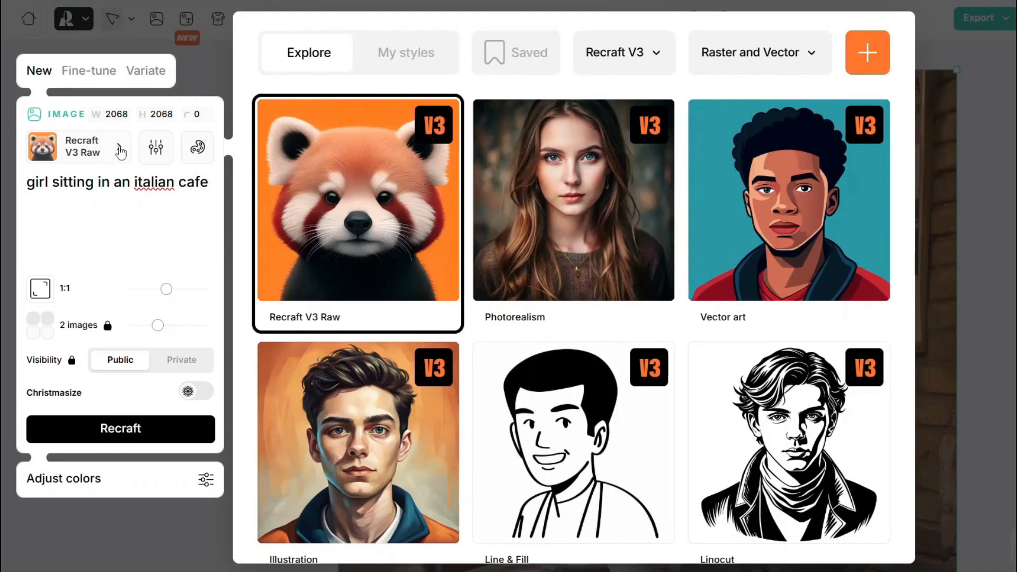
pyautogui.moveTo(625, 225)
pyautogui.click(582, 280)
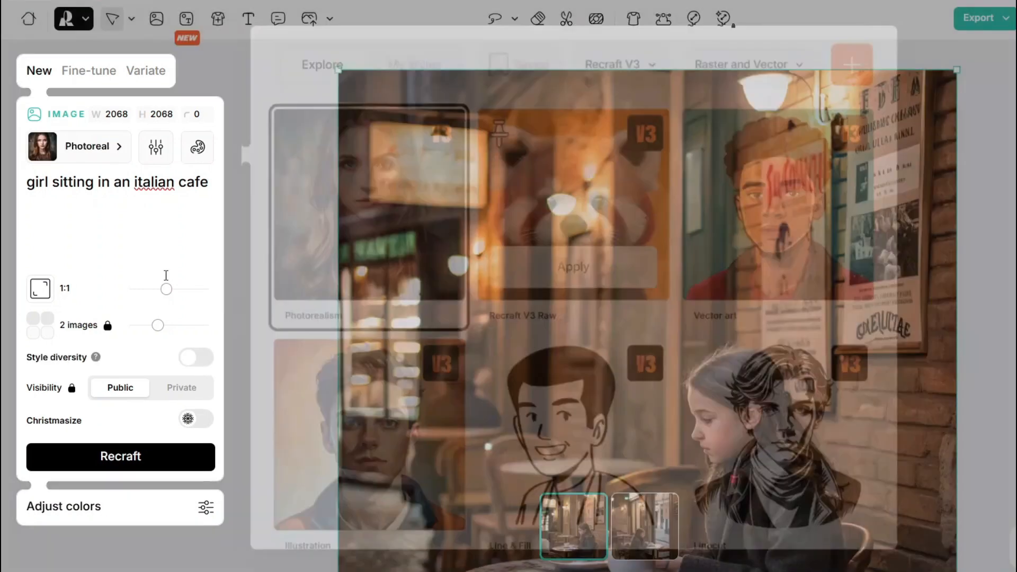
pyautogui.click(125, 459)
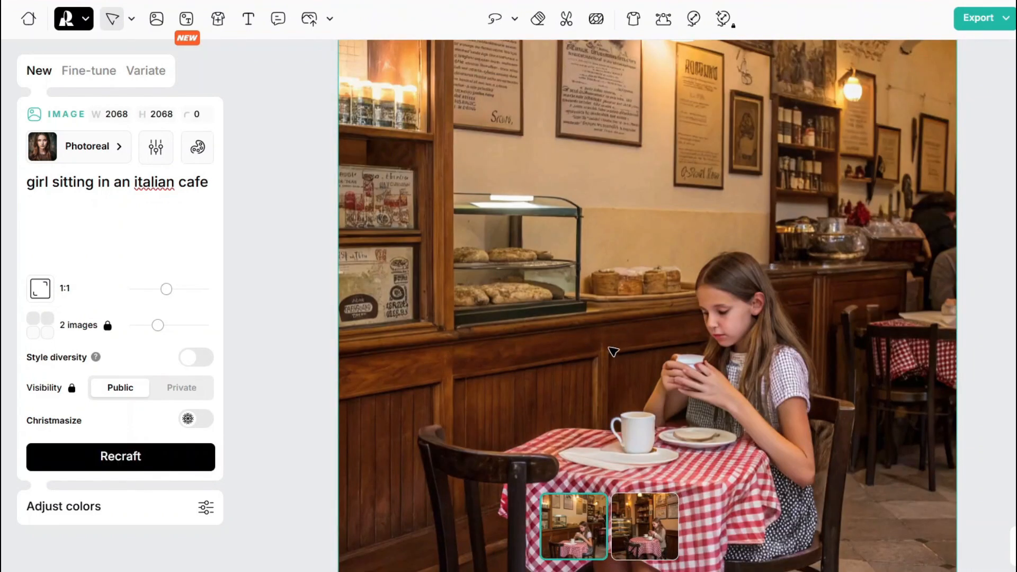
# Examine both Photorealism cafe versions up close, checking the girl's hands, the table and the background details
pyautogui.scroll(-2, 601, 337)
pyautogui.click(96, 157)
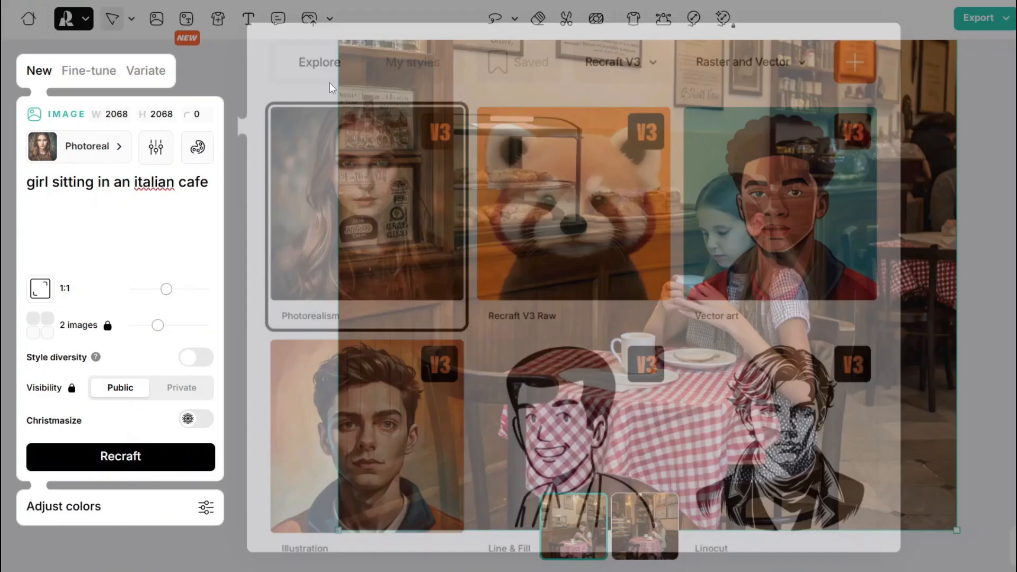
pyautogui.press('Escape')
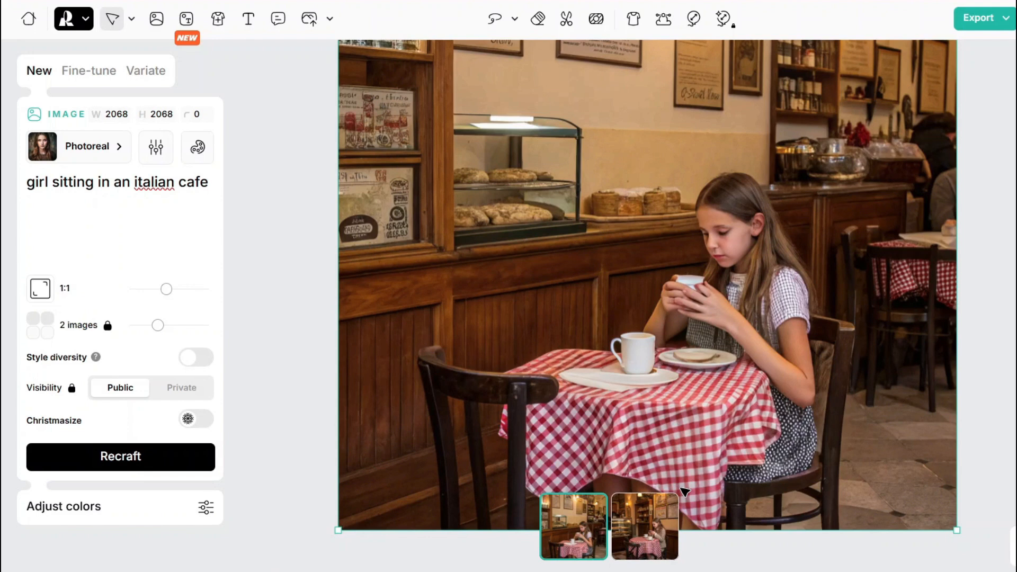
pyautogui.scroll(2, 776, 326)
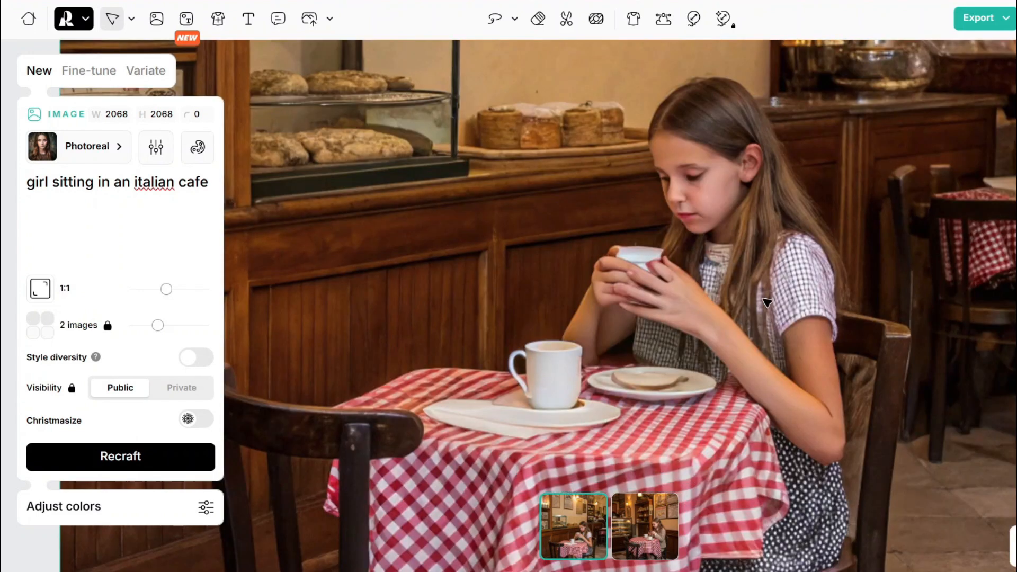
pyautogui.scroll(-3, 752, 288)
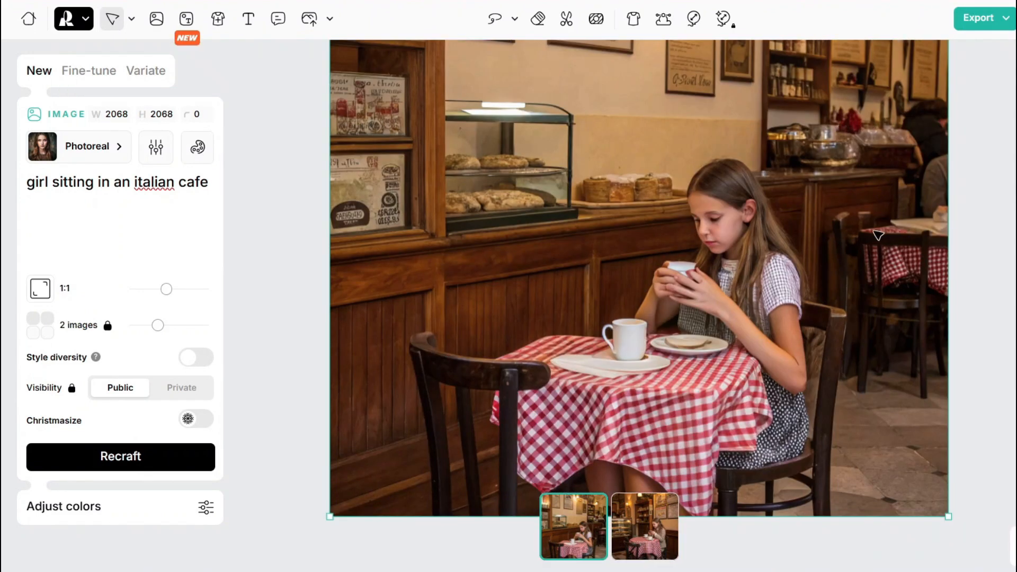
pyautogui.scroll(2, 872, 231)
pyautogui.scroll(-2, 827, 233)
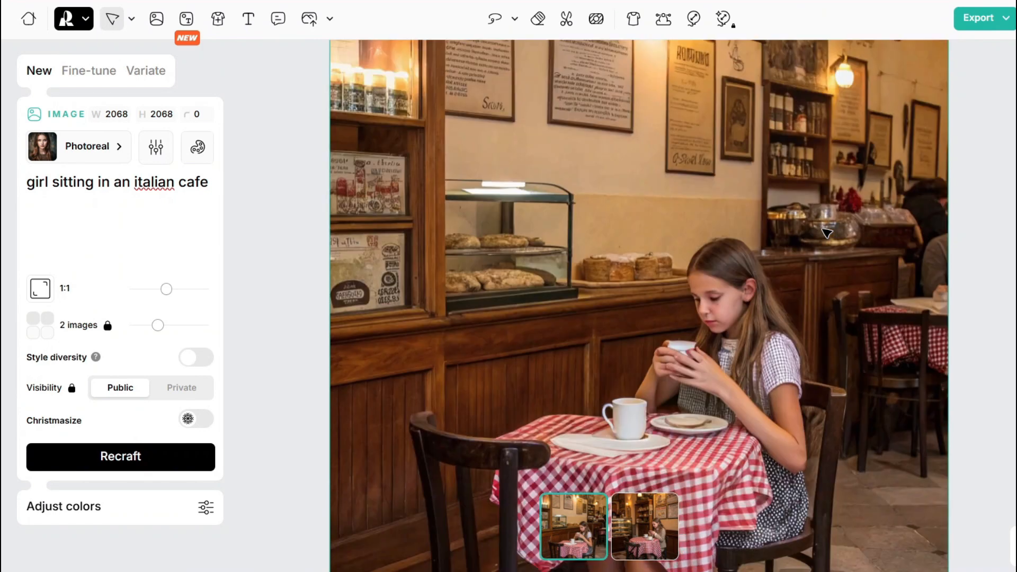
pyautogui.hotkey('shift', '1')
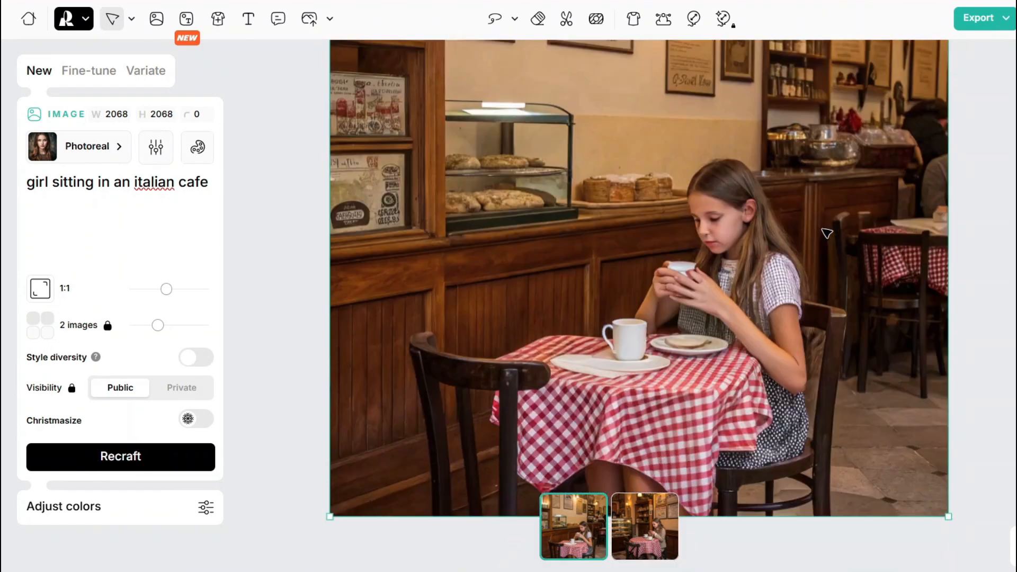
pyautogui.click(638, 522)
pyautogui.scroll(2, 650, 271)
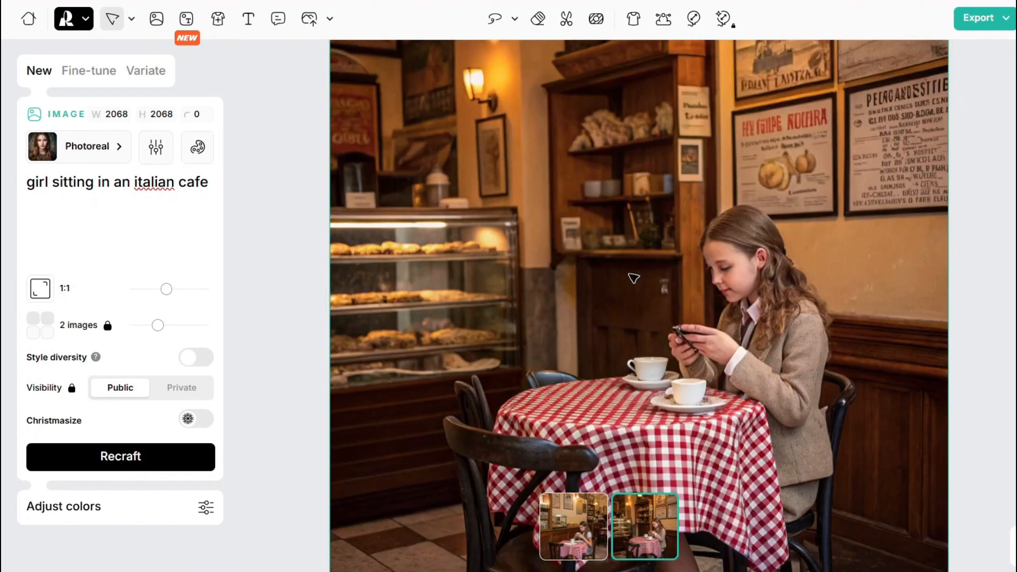
pyautogui.scroll(3, 728, 392)
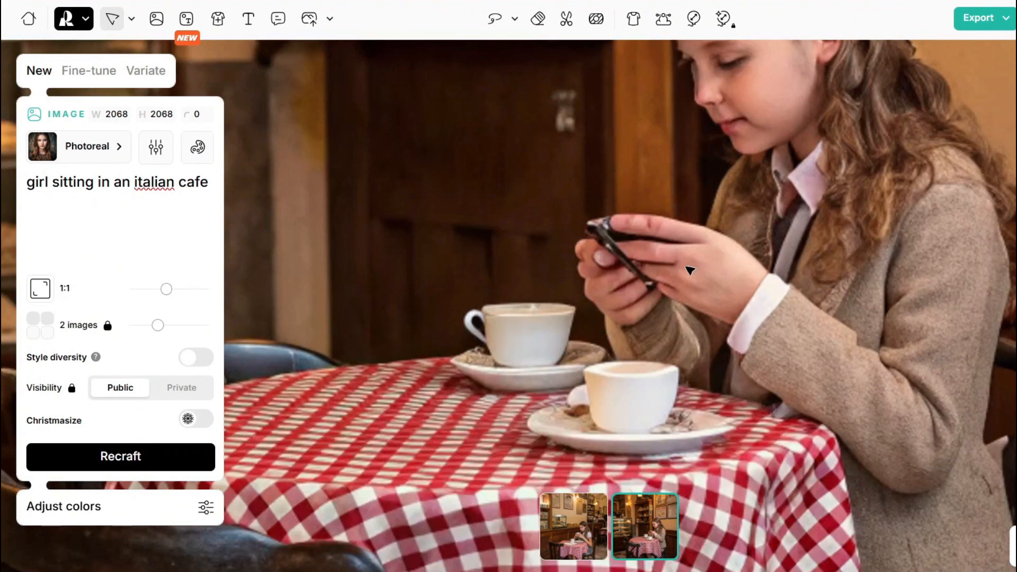
pyautogui.hotkey('shift', '1')
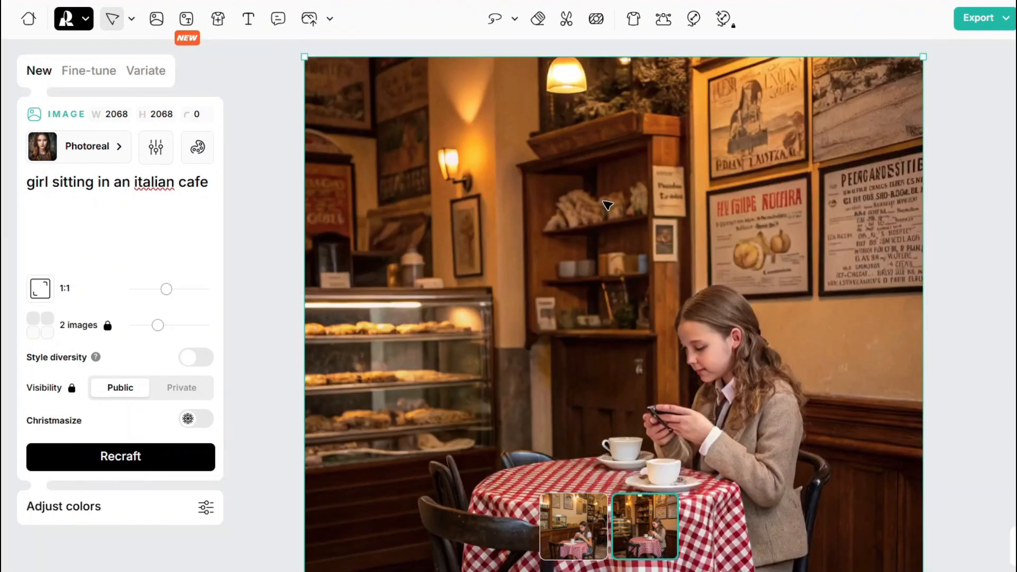
pyautogui.scroll(-2, 641, 220)
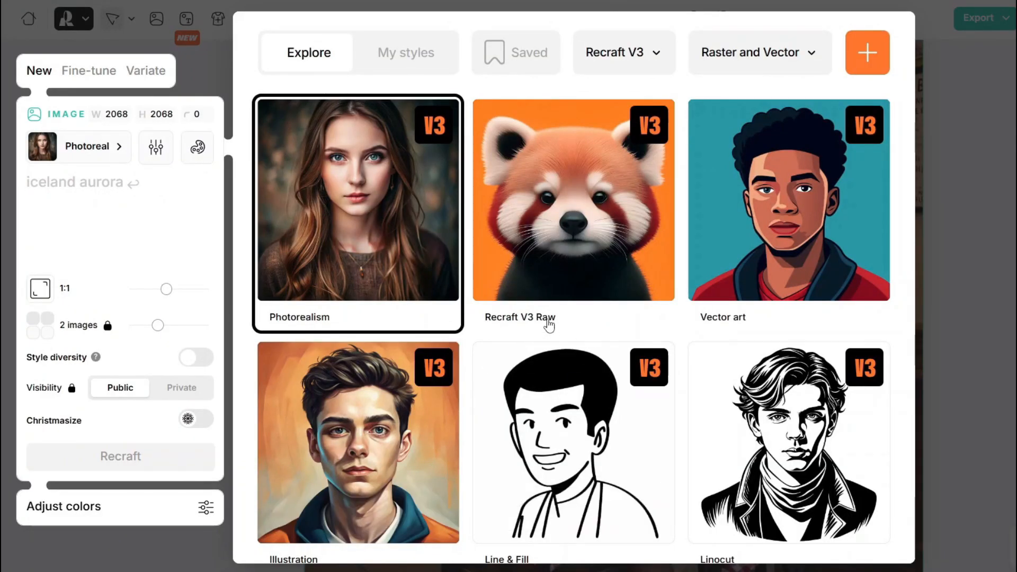
# Look through the Recraft V3 style gallery and replace the image prompt with "a portrait of a black boy"
pyautogui.scroll(-10, 547, 325)
pyautogui.scroll(-15, 549, 324)
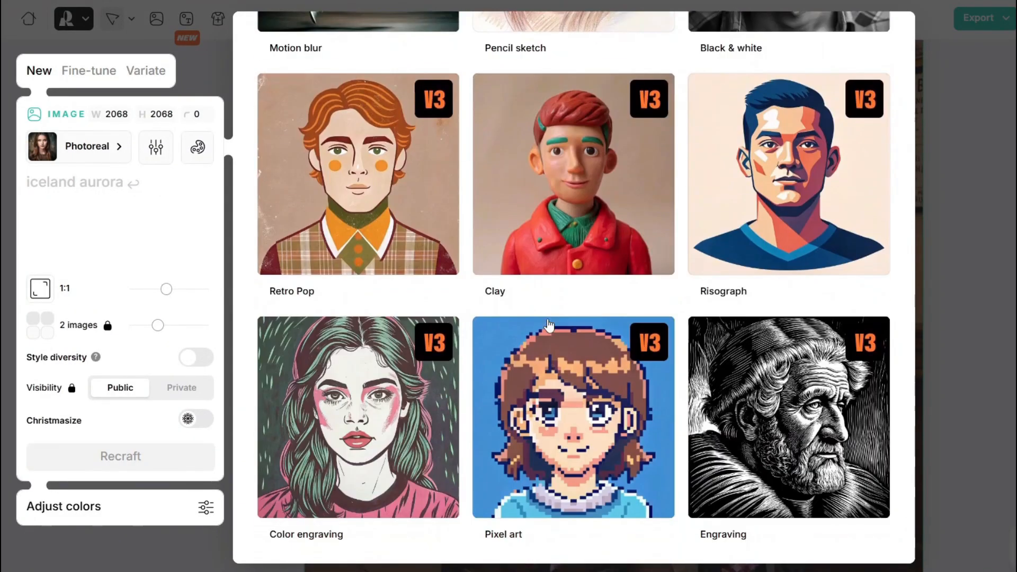
pyautogui.scroll(20, 549, 325)
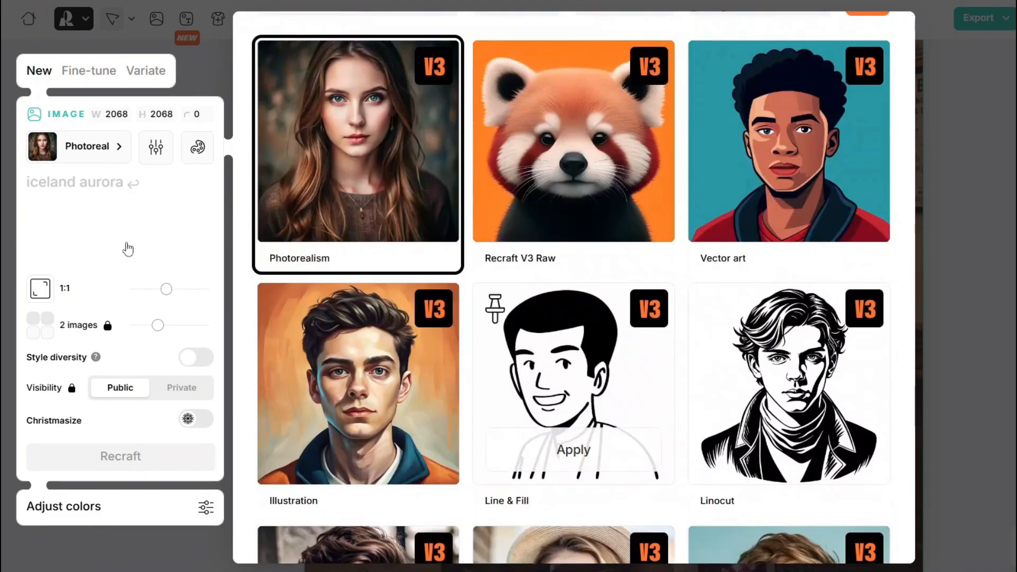
pyautogui.click(57, 182)
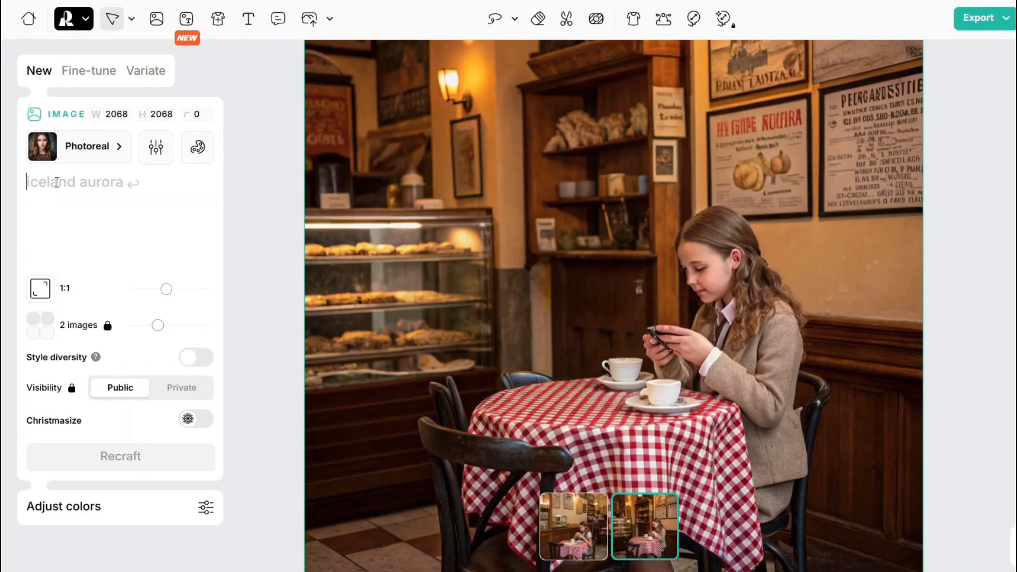
pyautogui.write('a portrait of a black boy')
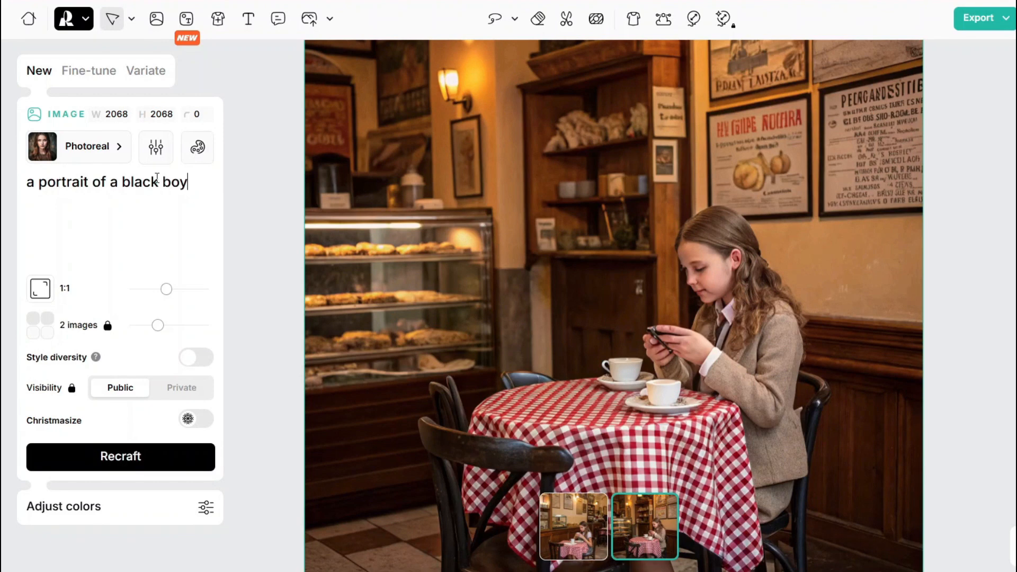
# Generate the portrait in the Recraft V3 Raw style and show its second version
pyautogui.click(119, 149)
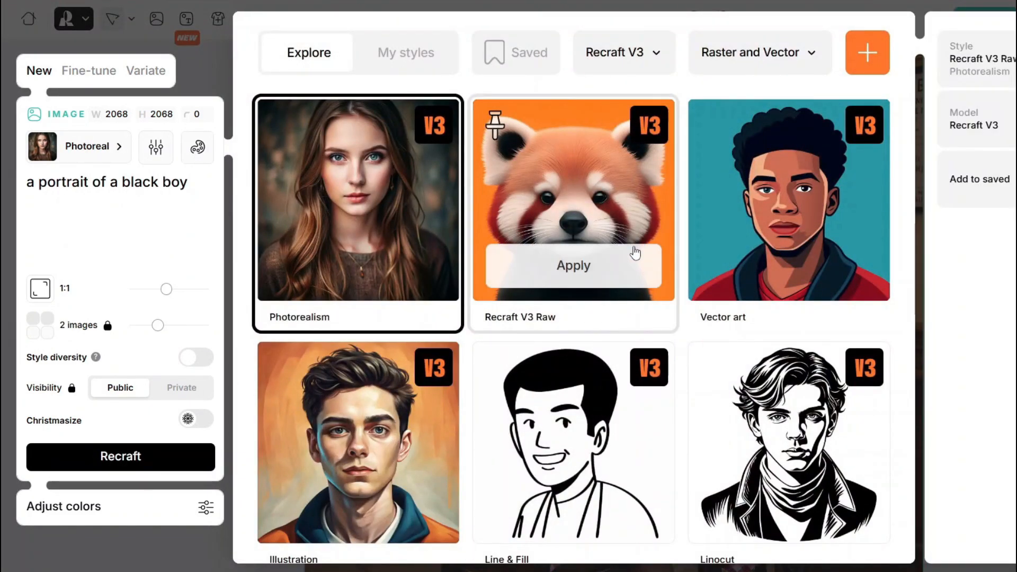
pyautogui.click(594, 250)
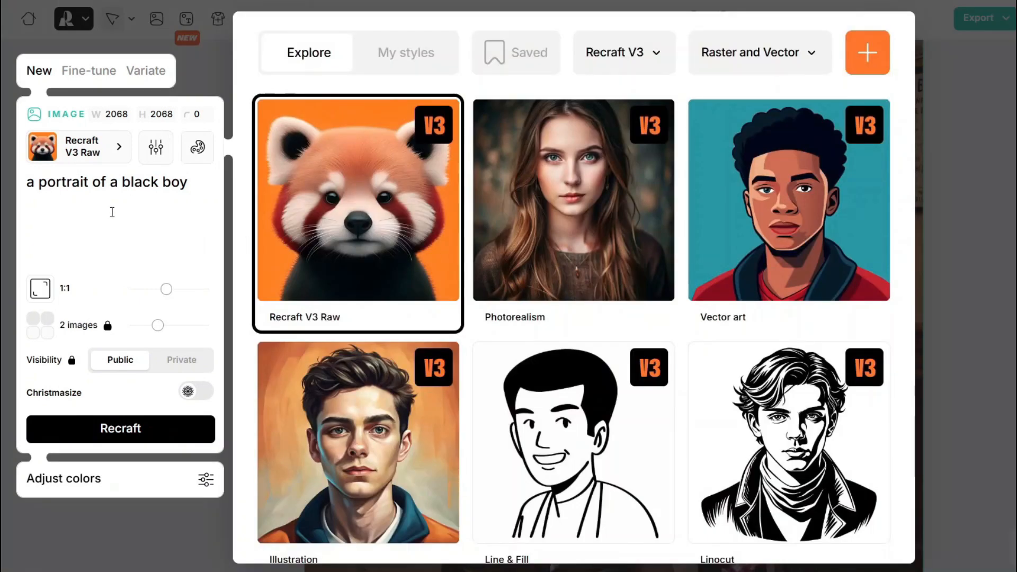
pyautogui.click(146, 239)
pyautogui.click(135, 440)
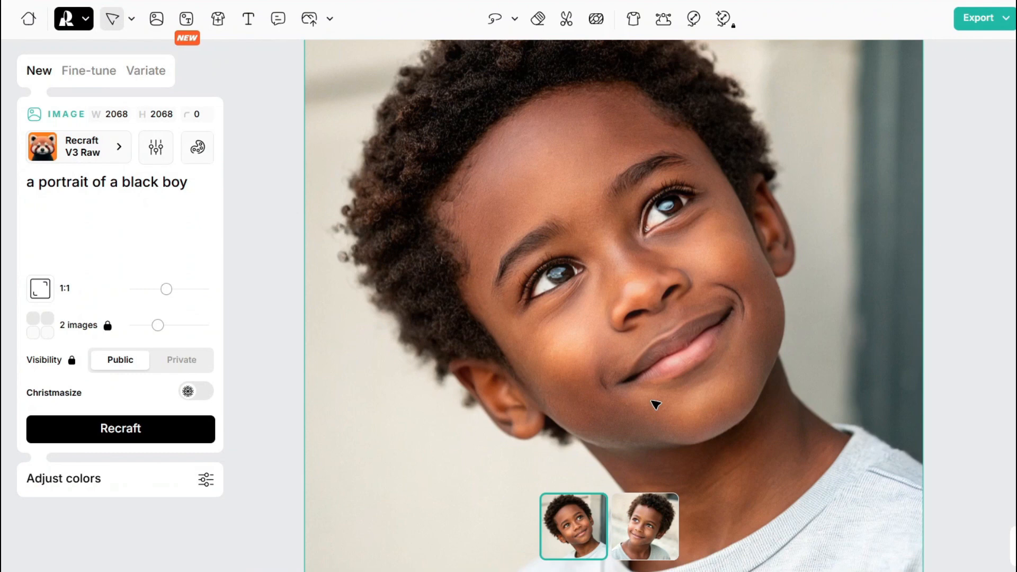
pyautogui.scroll(-5, 678, 386)
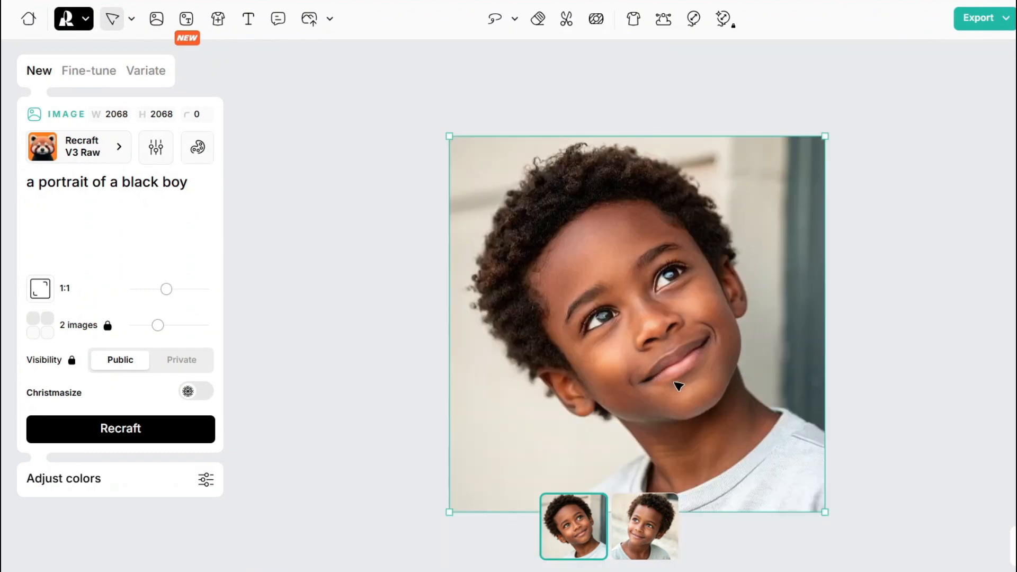
pyautogui.click(647, 547)
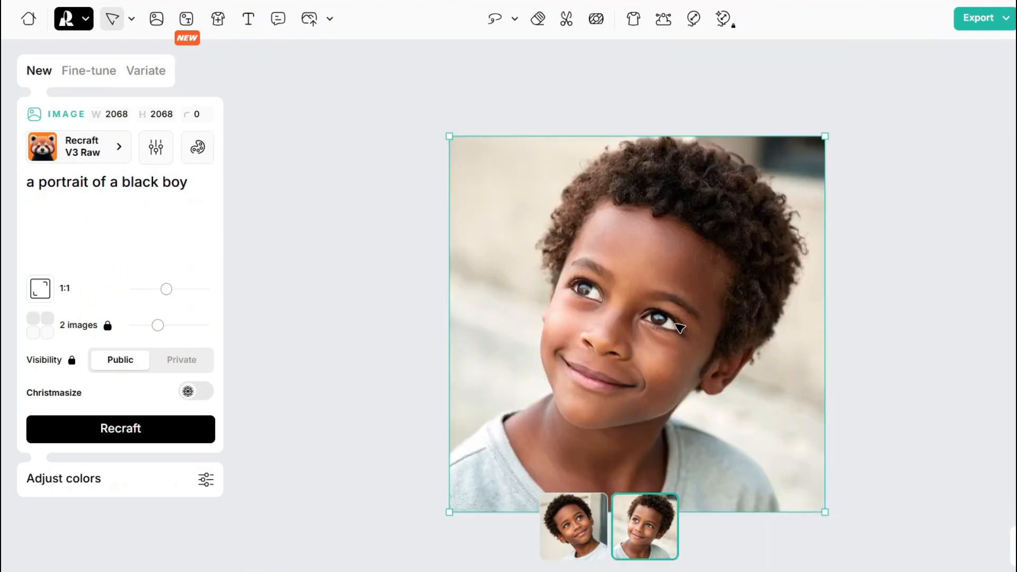
# Compare both Recraft V3 Raw portrait versions up close, checking the boy's eyes, skin and hair
pyautogui.scroll(5, 680, 329)
pyautogui.scroll(-3, 680, 329)
pyautogui.scroll(-3, 680, 329)
pyautogui.click(582, 509)
pyautogui.scroll(4, 673, 354)
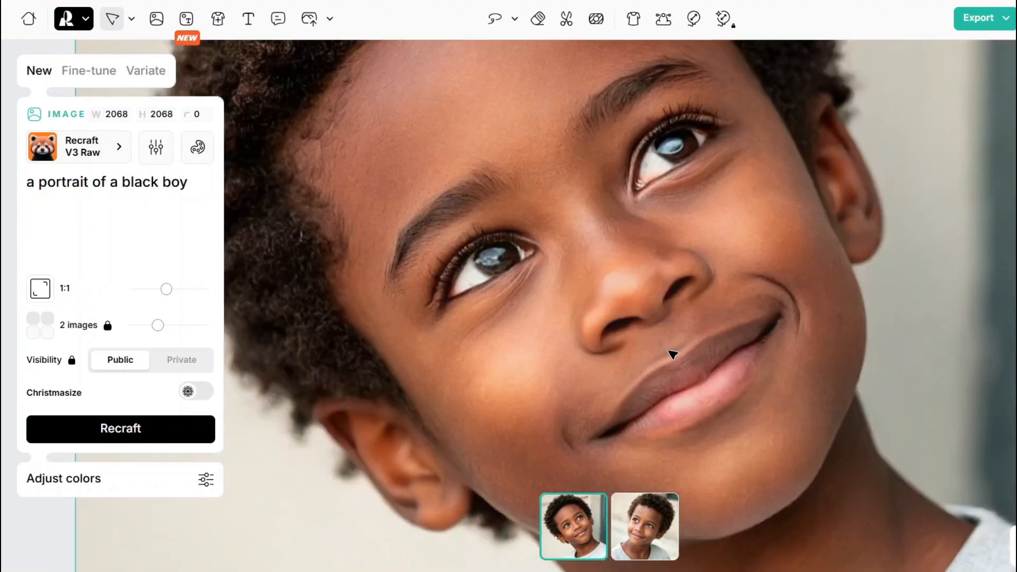
pyautogui.scroll(-4, 653, 301)
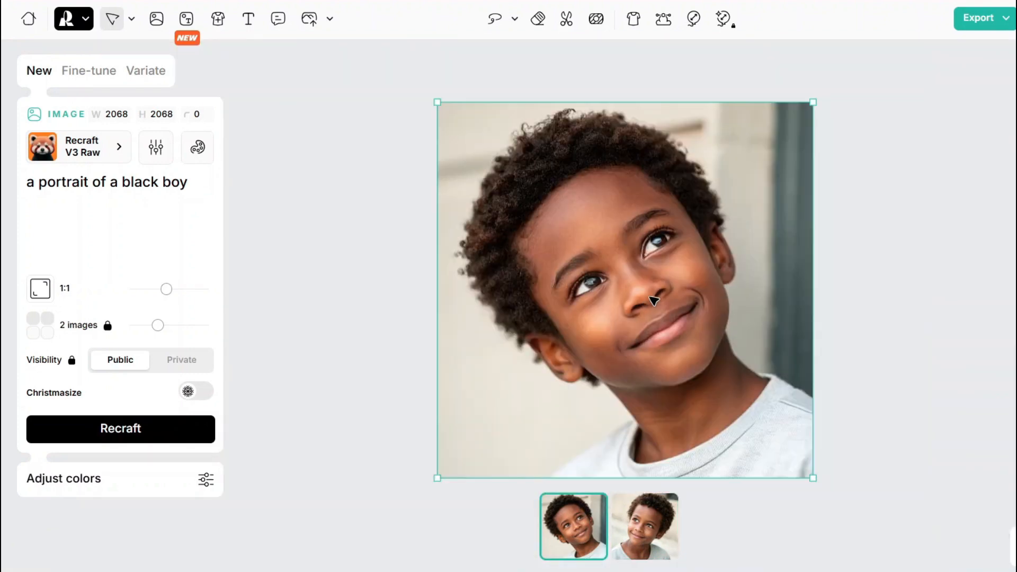
pyautogui.click(660, 546)
pyautogui.scroll(2, 662, 329)
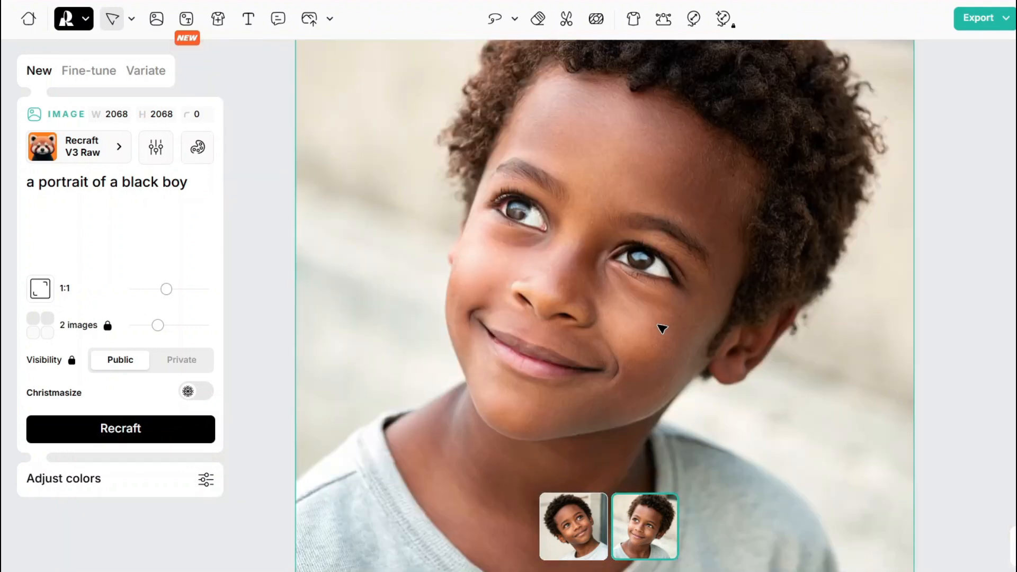
pyautogui.scroll(-5, 663, 329)
# Regenerate the boy's portrait in the Photorealism style and compare its two versions up close
pyautogui.moveTo(572, 268)
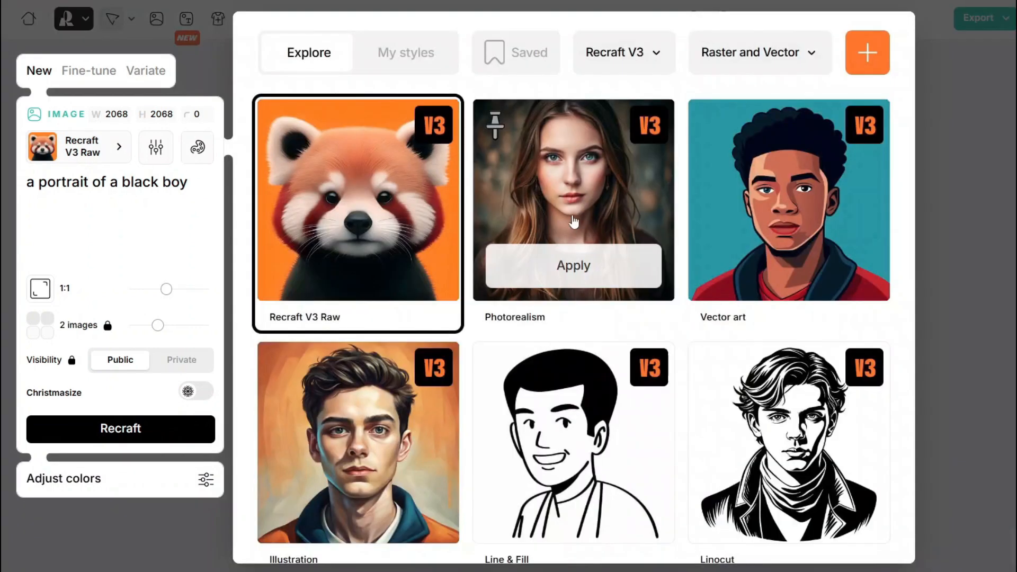
pyautogui.click(571, 267)
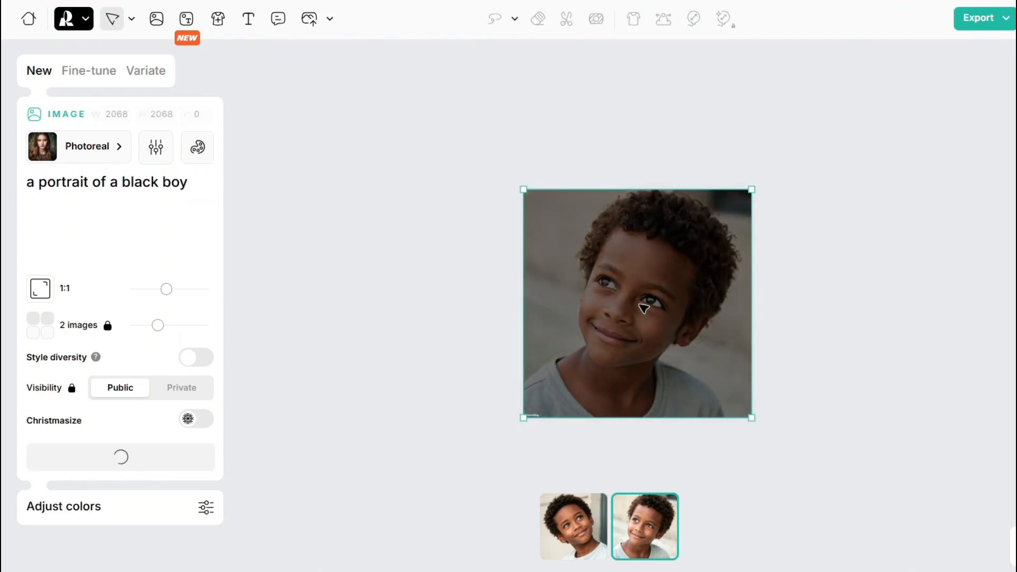
pyautogui.scroll(5, 669, 315)
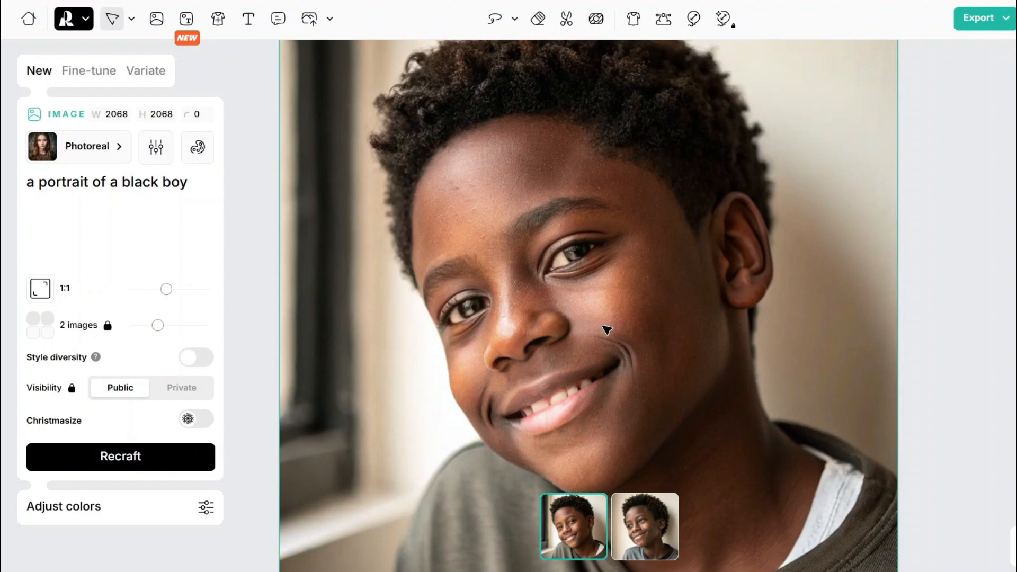
pyautogui.scroll(-5, 607, 330)
pyautogui.click(652, 537)
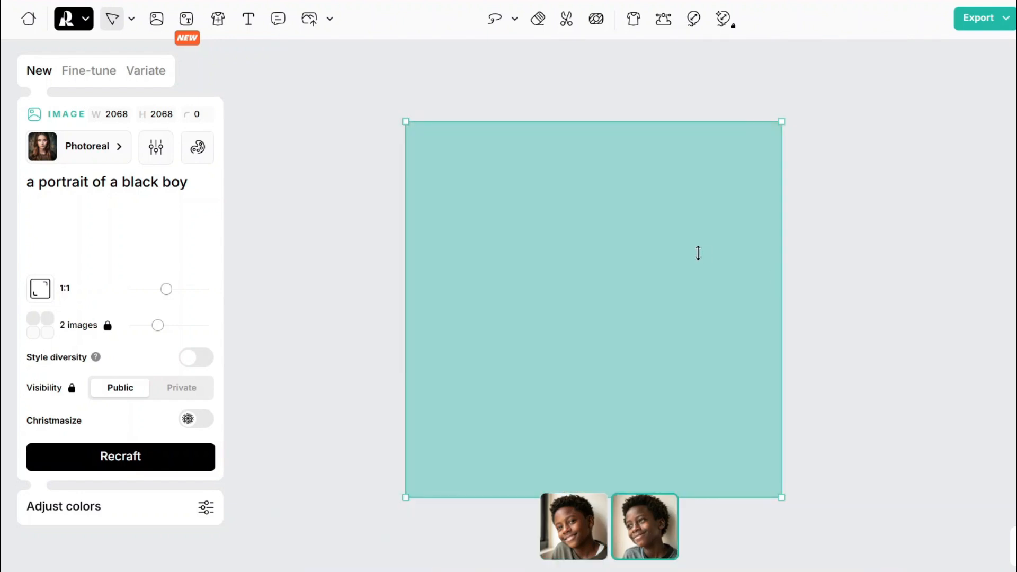
pyautogui.scroll(5, 595, 330)
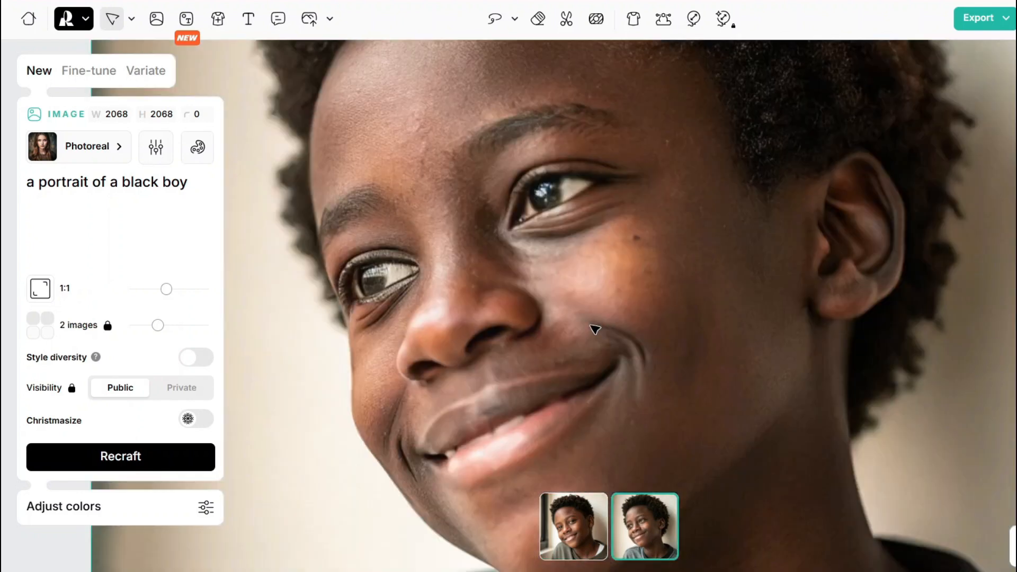
pyautogui.scroll(-5, 595, 330)
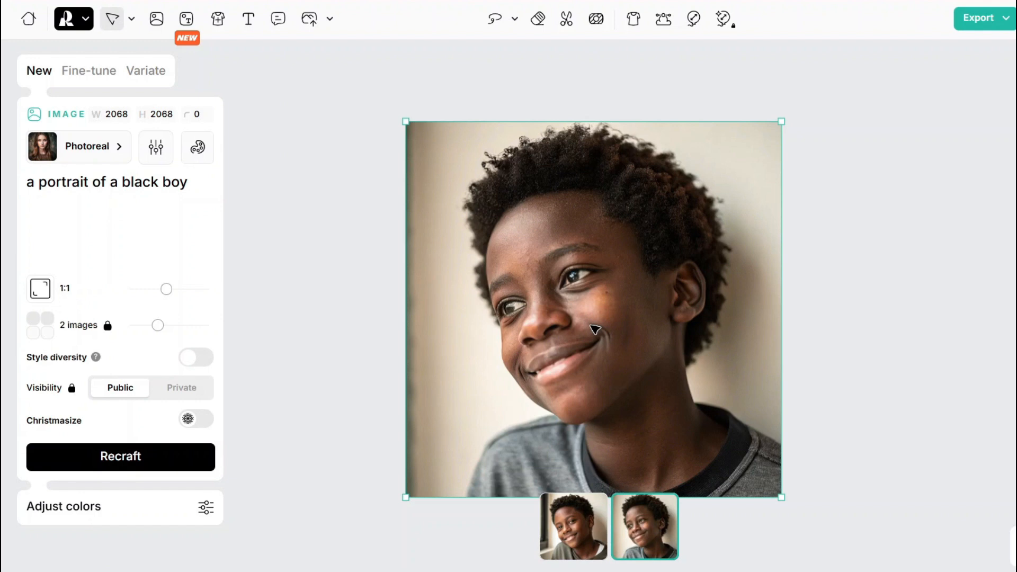
pyautogui.click(574, 536)
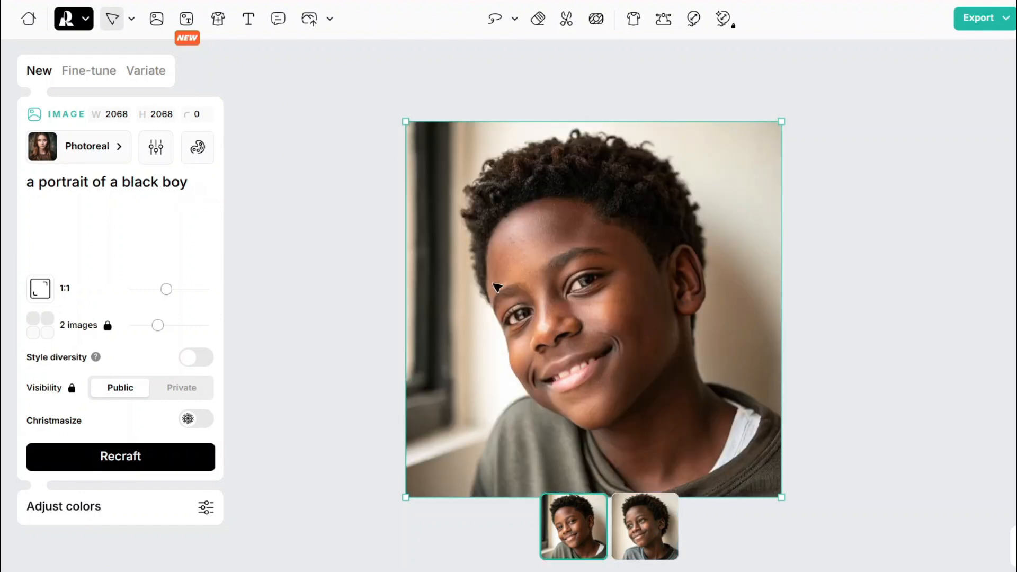
# Look through the Recraft V3 style gallery, past Enterprise, Natural light, Studio photo, HDR, Hand-drawn and Hard flash
pyautogui.click(122, 148)
pyautogui.scroll(-3, 444, 287)
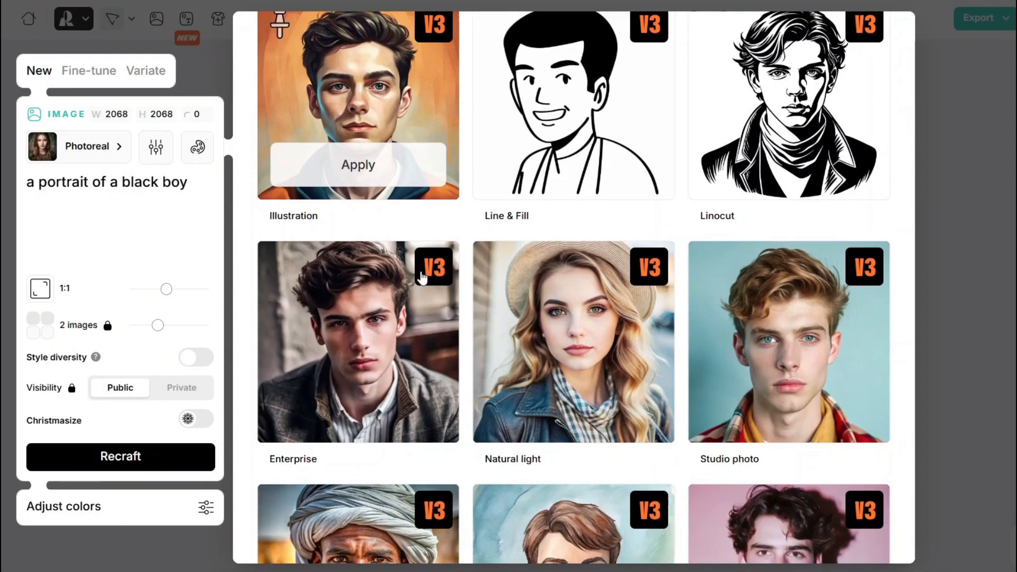
pyautogui.scroll(-3, 524, 302)
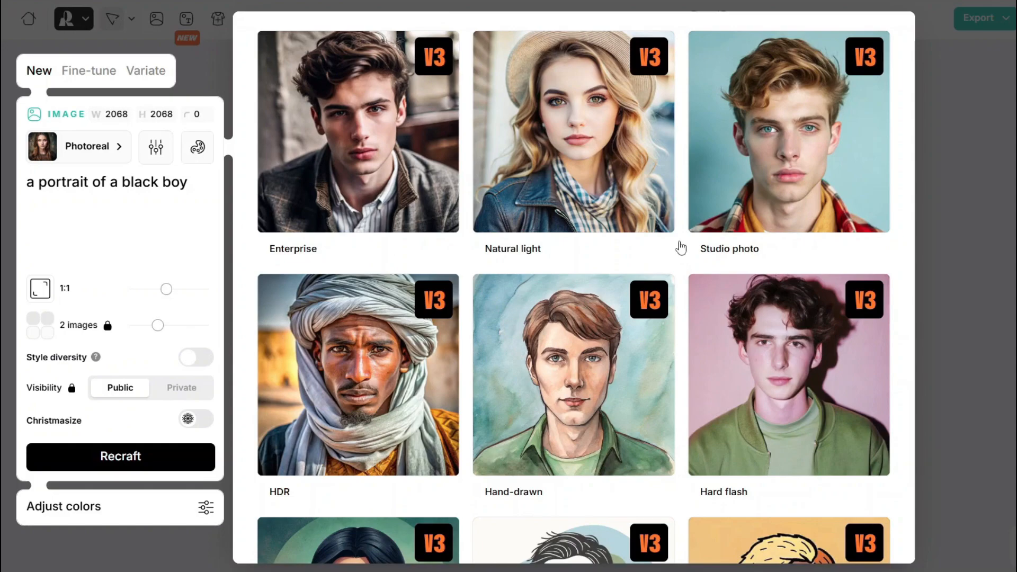
pyautogui.scroll(-6, 680, 247)
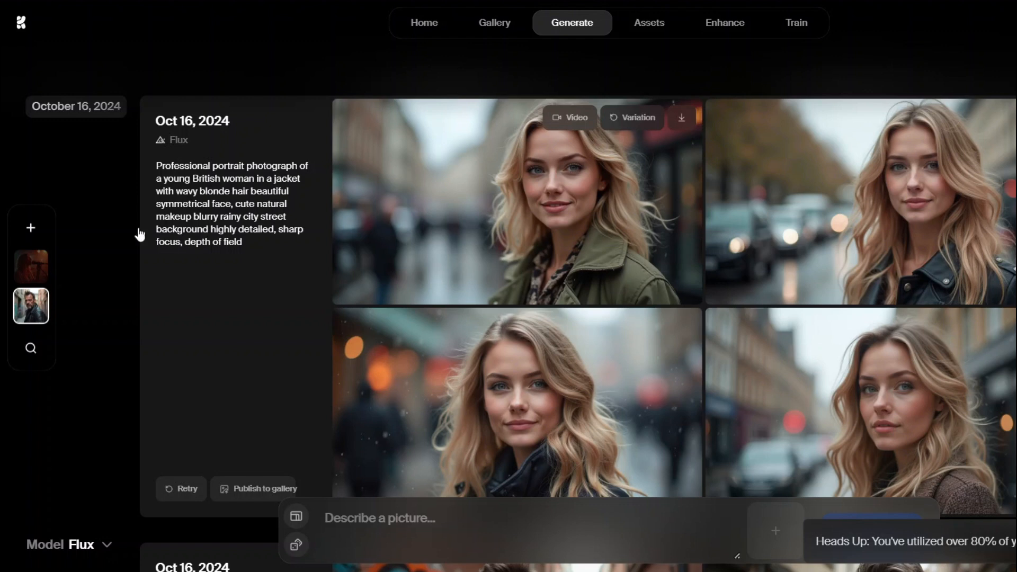
# Copy the young British woman portrait prompt from the Flux generation page and paste it as the new Recraft image's prompt
pyautogui.moveTo(159, 163); pyautogui.dragTo(249, 247)
pyautogui.hotkey('ctrl', 'c')
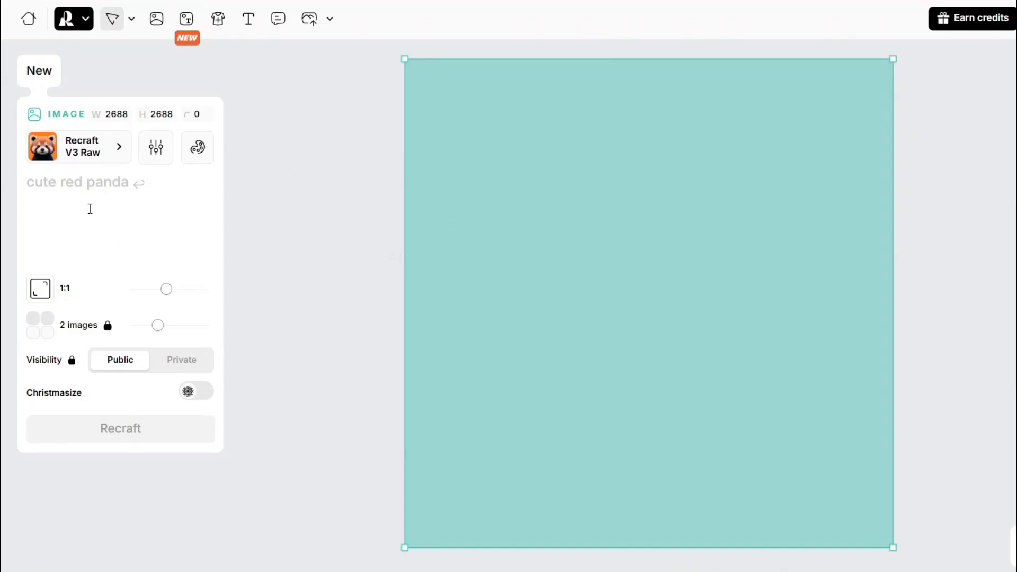
pyautogui.click(88, 202)
pyautogui.hotkey('ctrl', 'v')
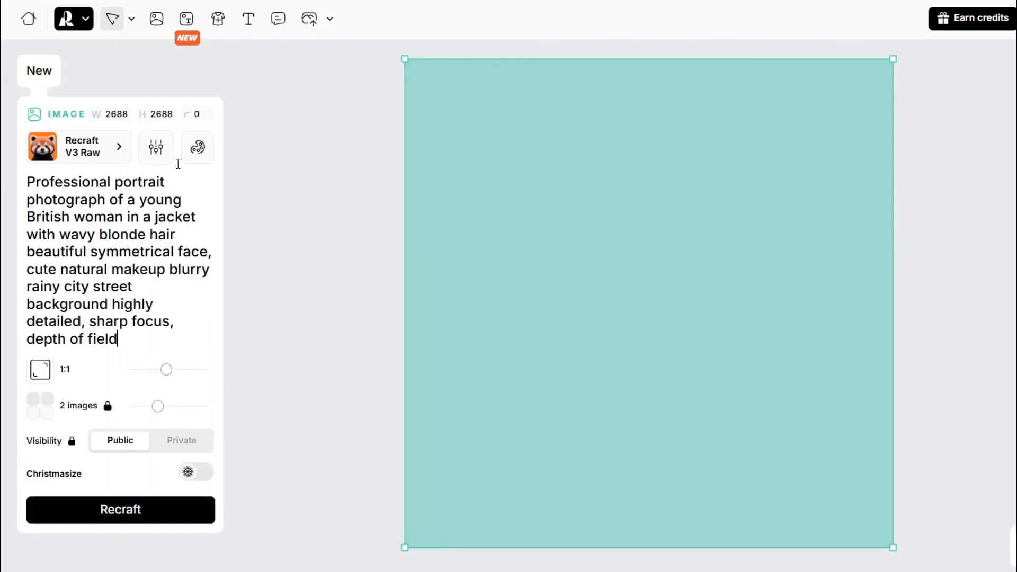
# Keep the Recraft V3 Raw style, set the aspect ratio to 16:9 and generate the British woman's portrait
pyautogui.click(101, 156)
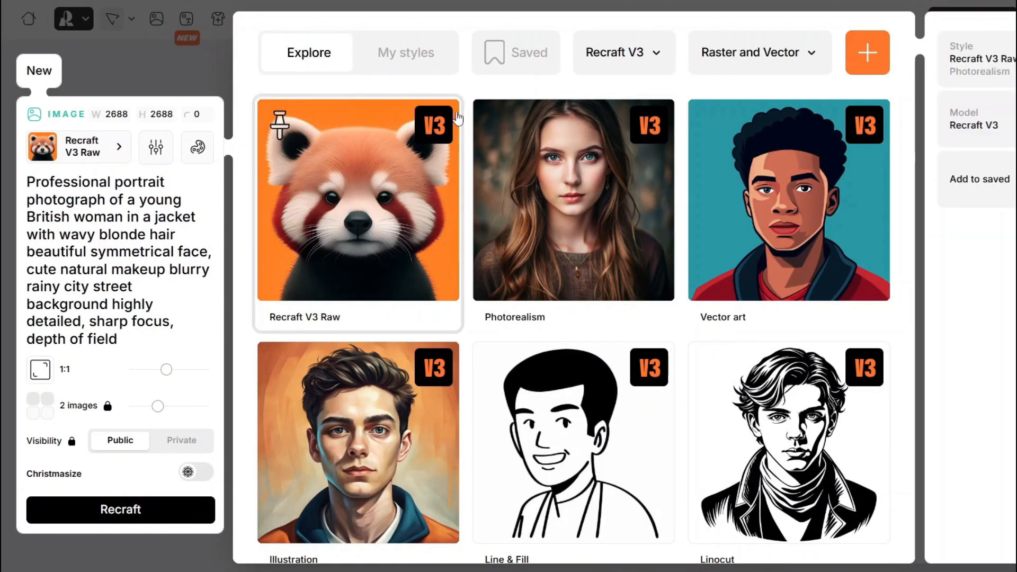
pyautogui.click(135, 409)
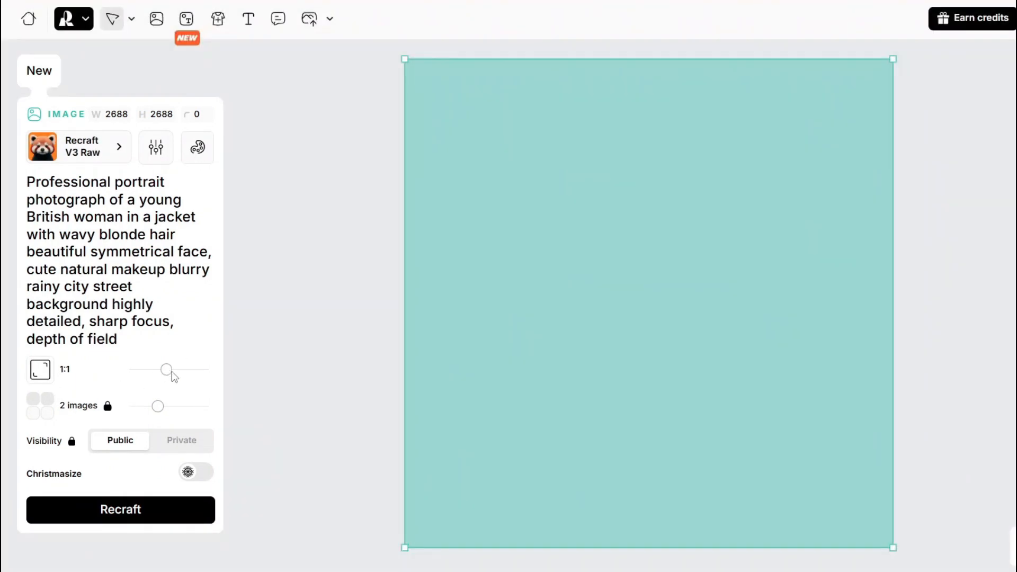
pyautogui.moveTo(168, 370); pyautogui.dragTo(141, 372)
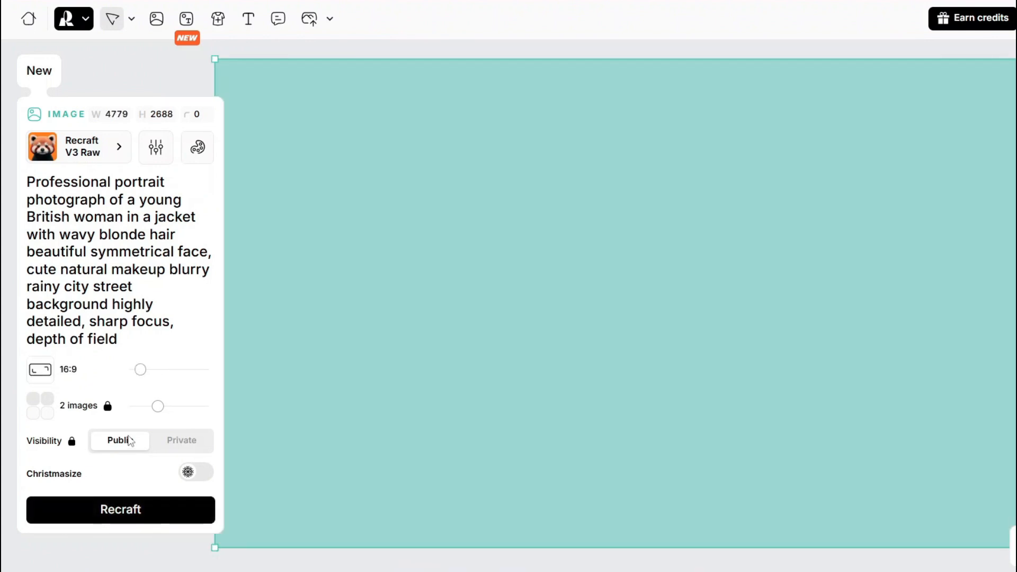
pyautogui.click(136, 517)
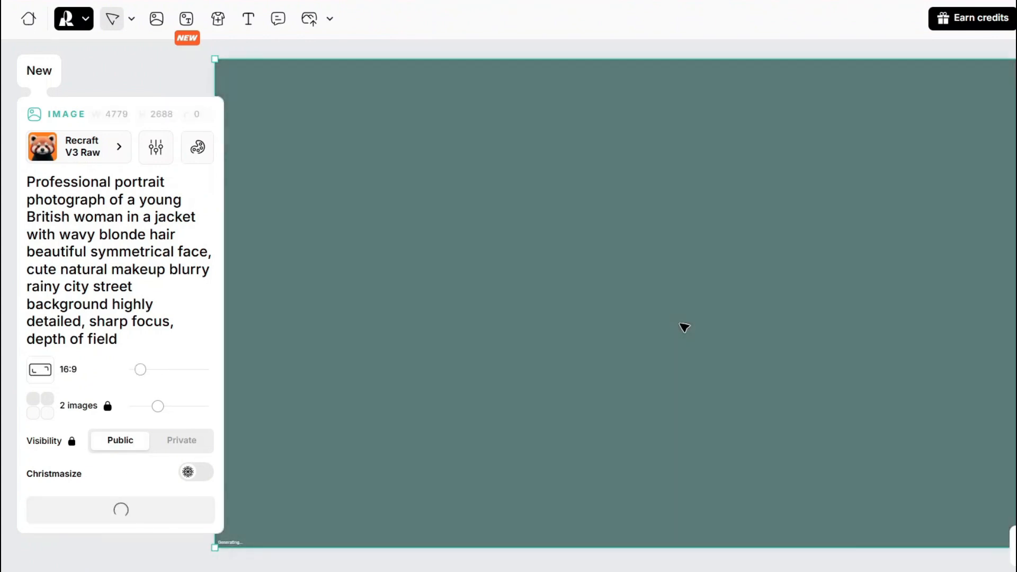
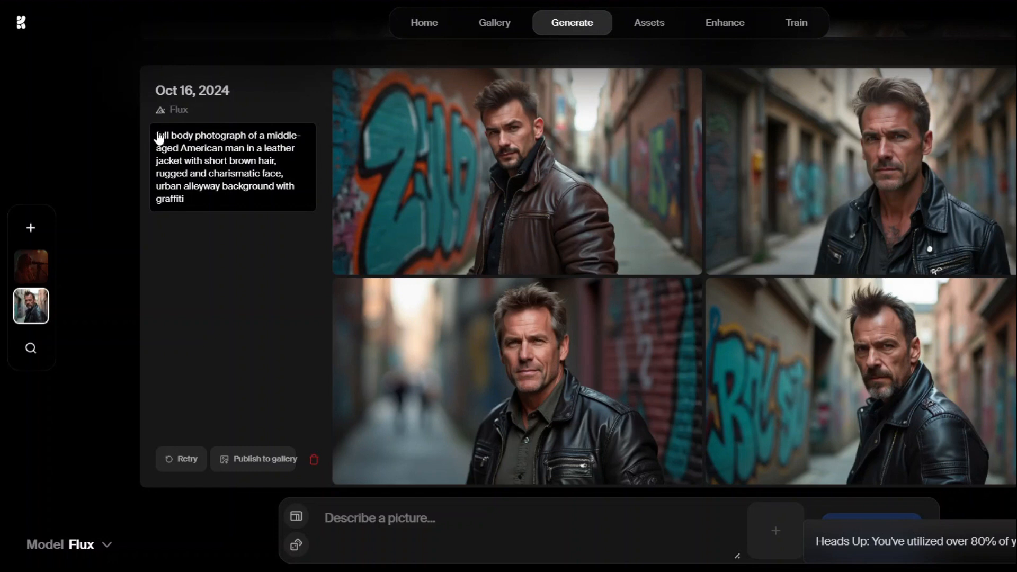
# Copy the Flux prompt for the middle-aged American man in a leather jacket, replace the Recraft prompt with it and generate the image
pyautogui.tripleClick(192, 192)
pyautogui.hotkey('ctrl', 'c')
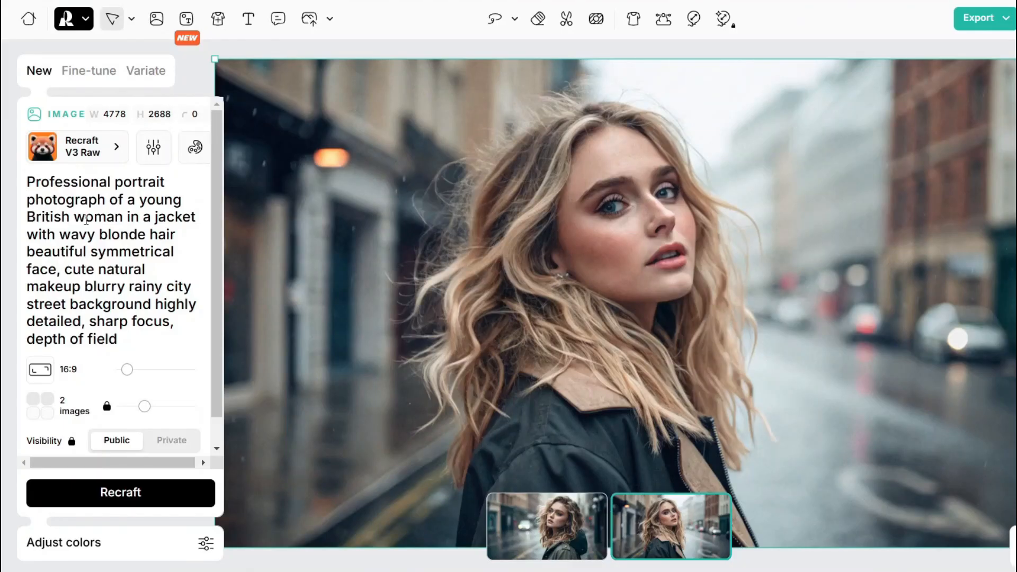
pyautogui.tripleClick(87, 221)
pyautogui.hotkey('ctrl', 'v')
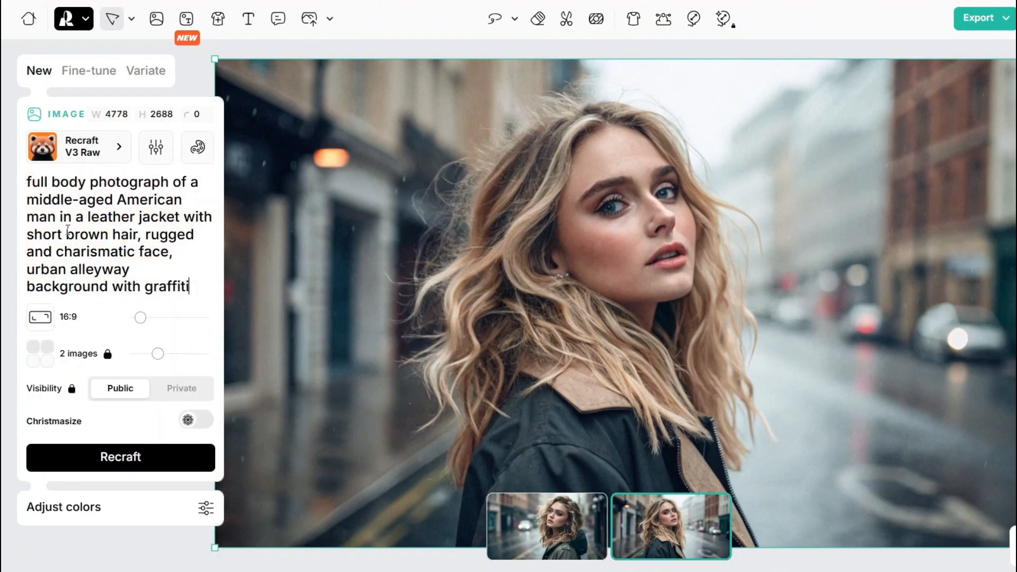
pyautogui.click(120, 456)
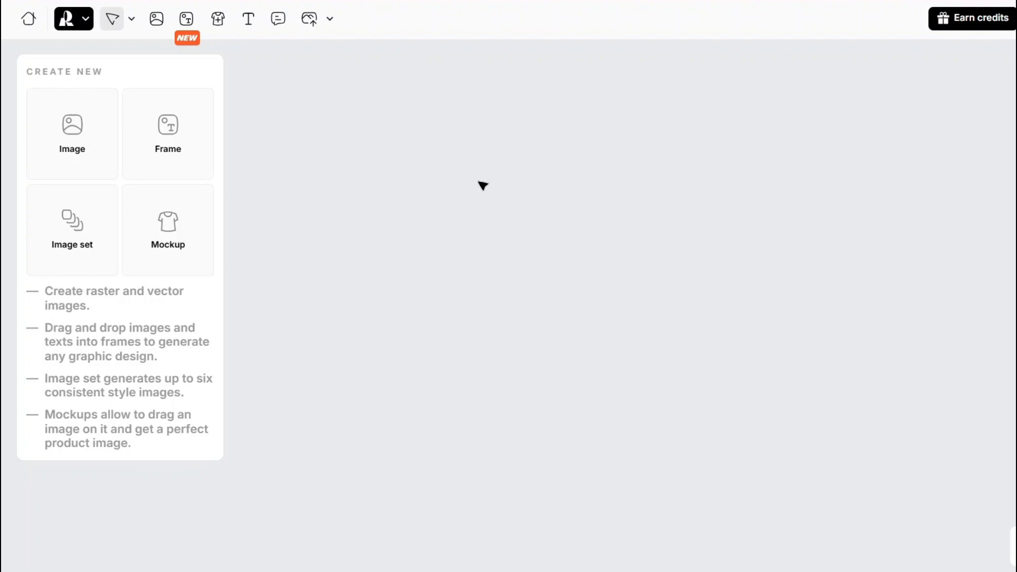
# Create a new image and replace its prompt with "a portrait of a woman"
pyautogui.click(72, 149)
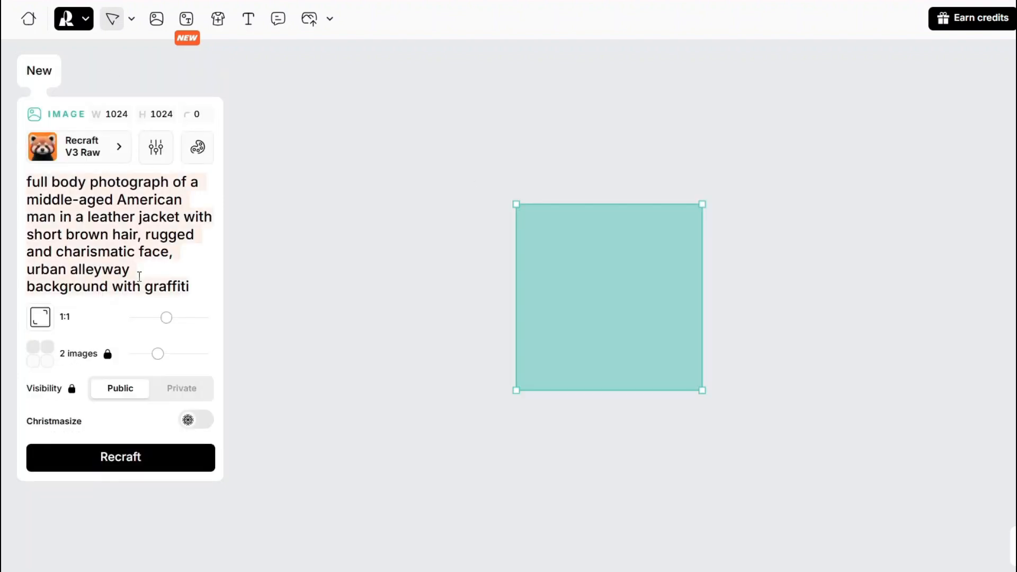
pyautogui.press('BackSpace')
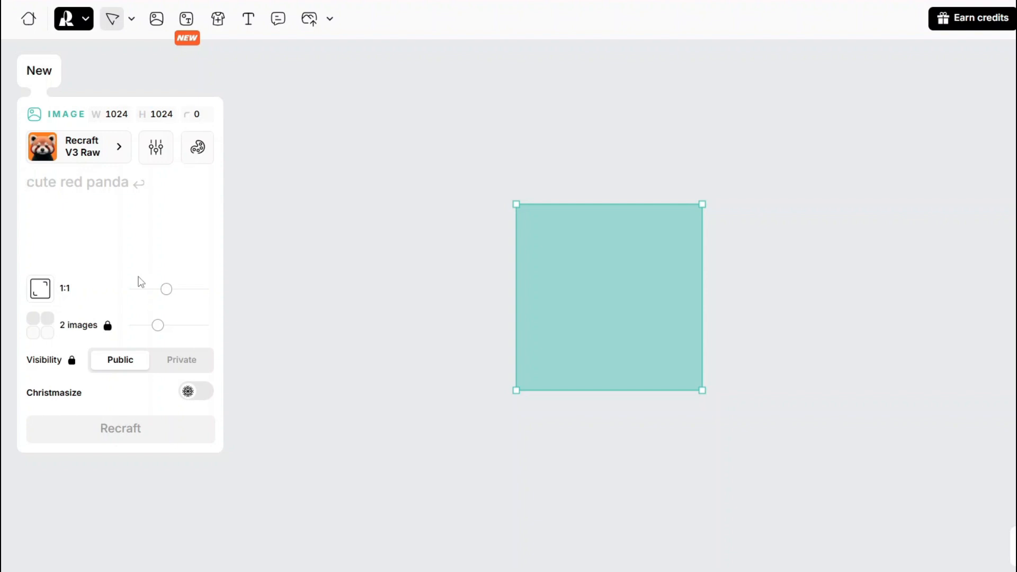
pyautogui.write('a poo')
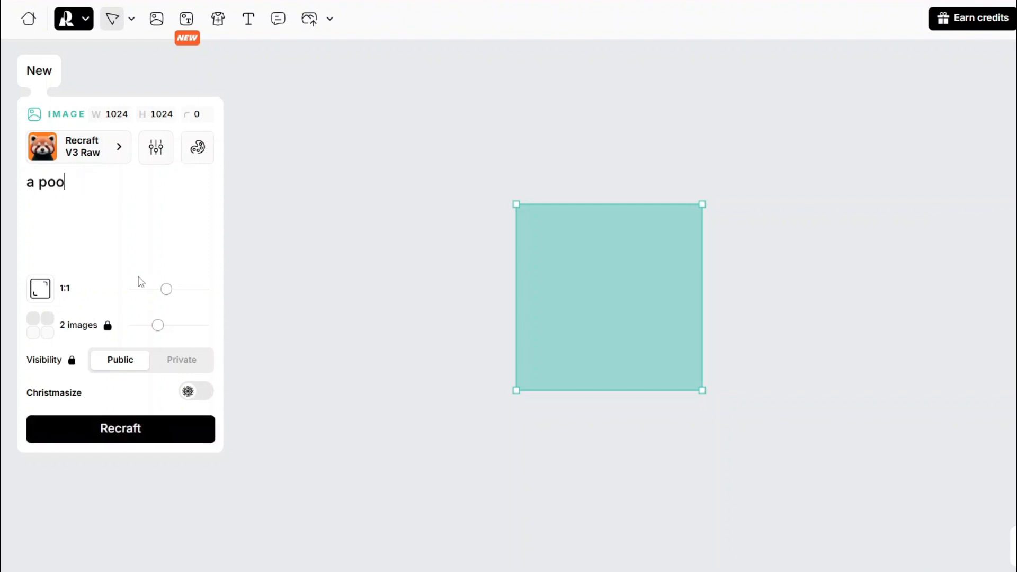
pyautogui.press('BackSpace')
pyautogui.write('rtrait of a woman')
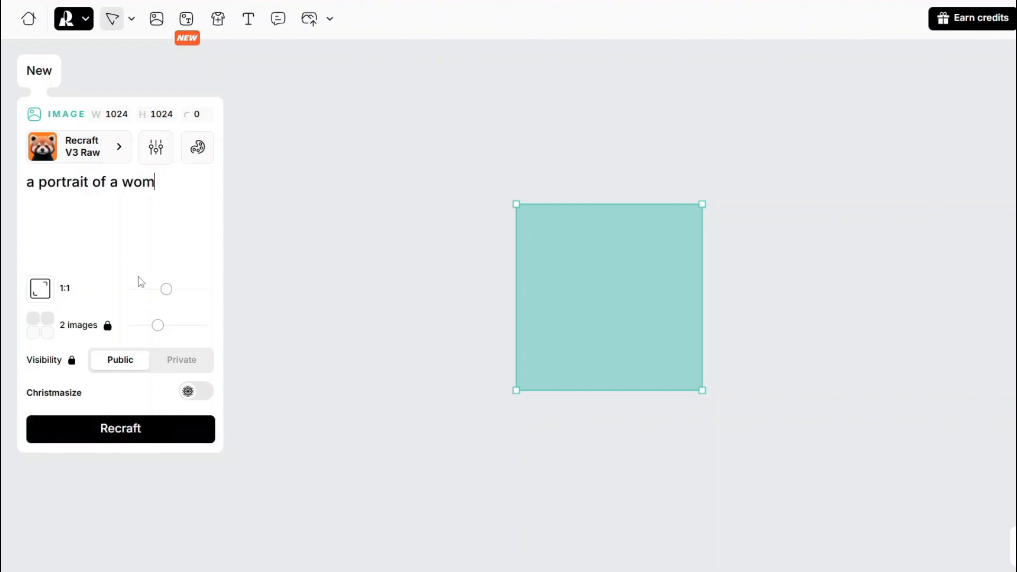
# Apply the Hard flash style from the style gallery and generate the woman's portrait
pyautogui.click(120, 153)
pyautogui.scroll(-3, 638, 332)
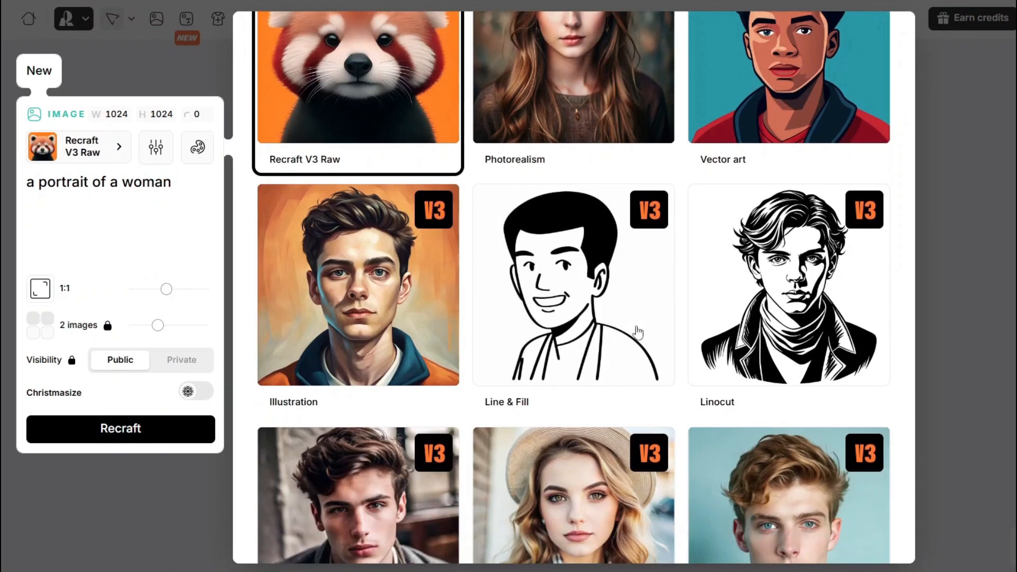
pyautogui.scroll(-10, 639, 332)
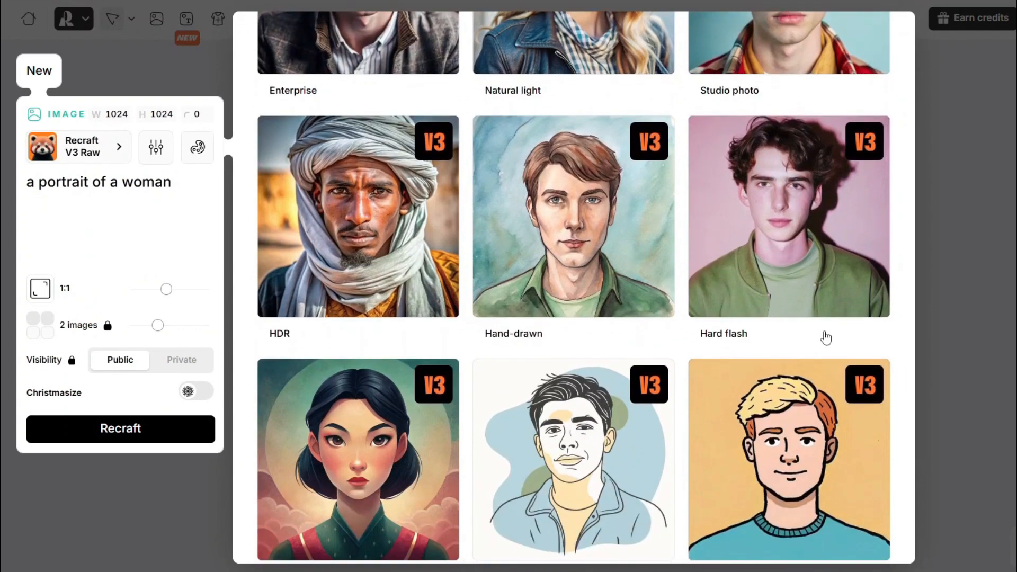
pyautogui.moveTo(823, 286)
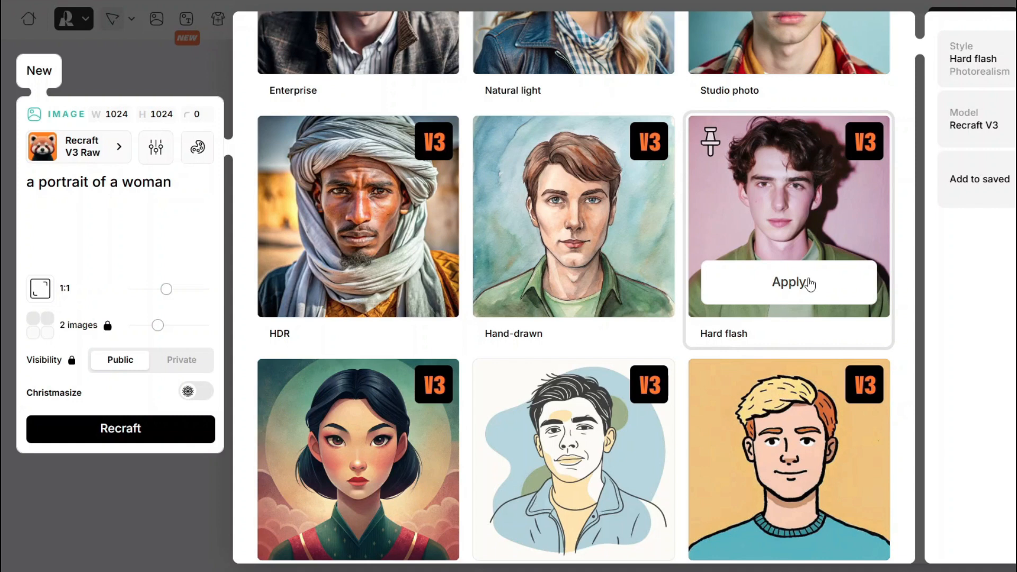
pyautogui.click(809, 284)
pyautogui.click(122, 432)
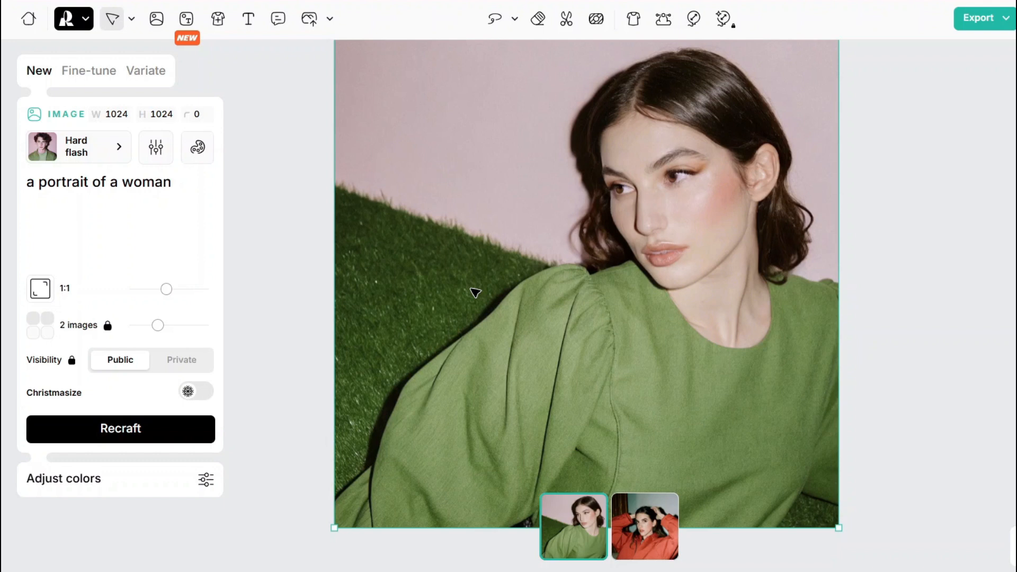
# Show the second Hard flash version and examine the woman's face and hands up close
pyautogui.click(656, 543)
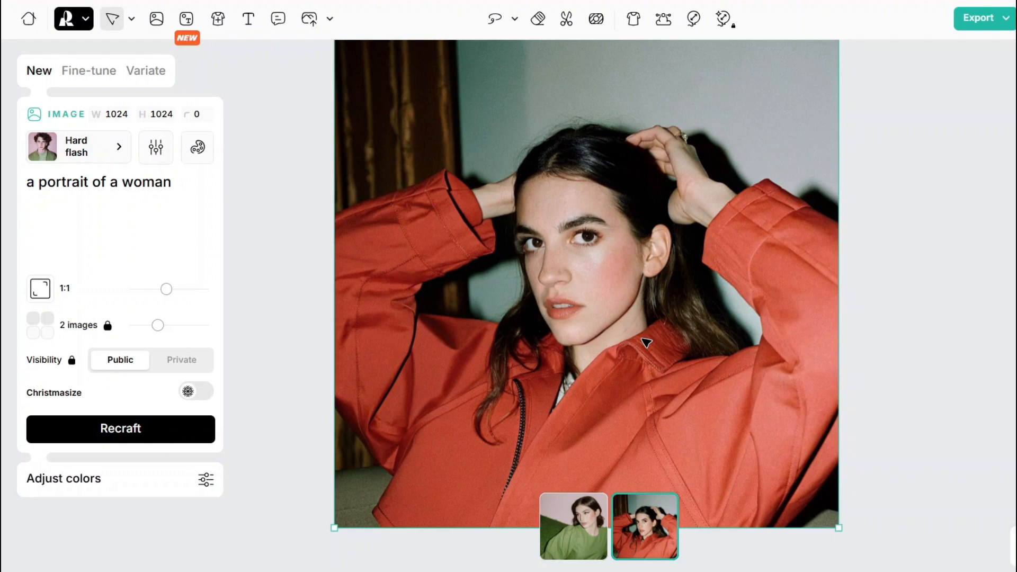
pyautogui.scroll(3, 612, 268)
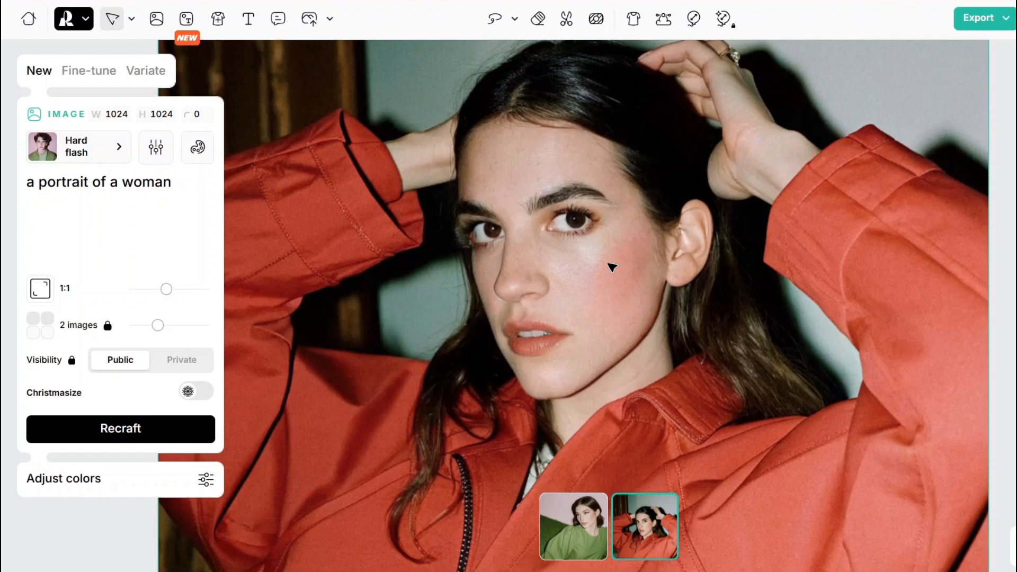
pyautogui.scroll(2, 613, 267)
pyautogui.scroll(-5, 612, 268)
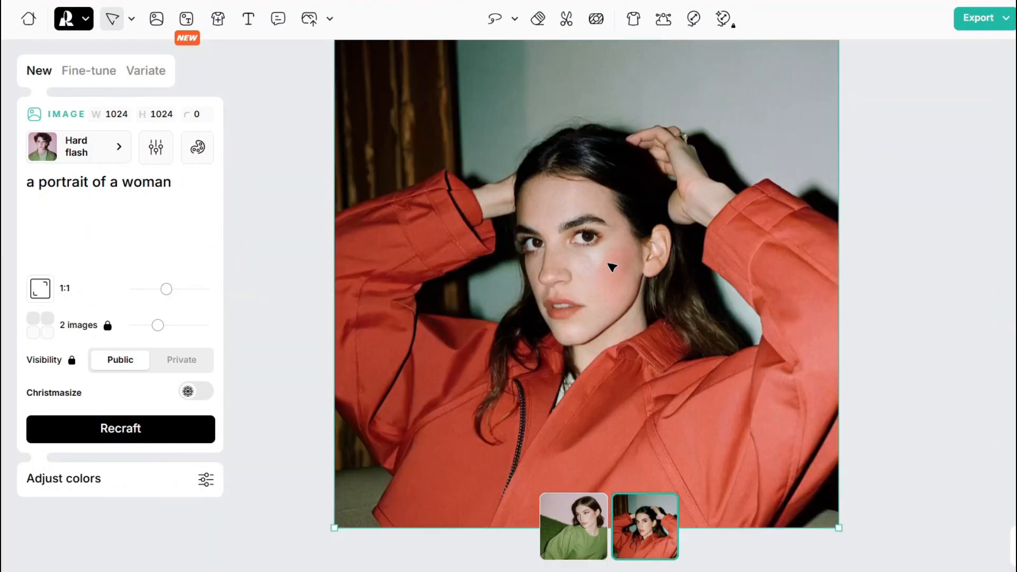
# Replace the prompt with "a man in cafe", keeping the Hard flash style, and generate the images
pyautogui.moveTo(179, 184); pyautogui.dragTo(29, 178)
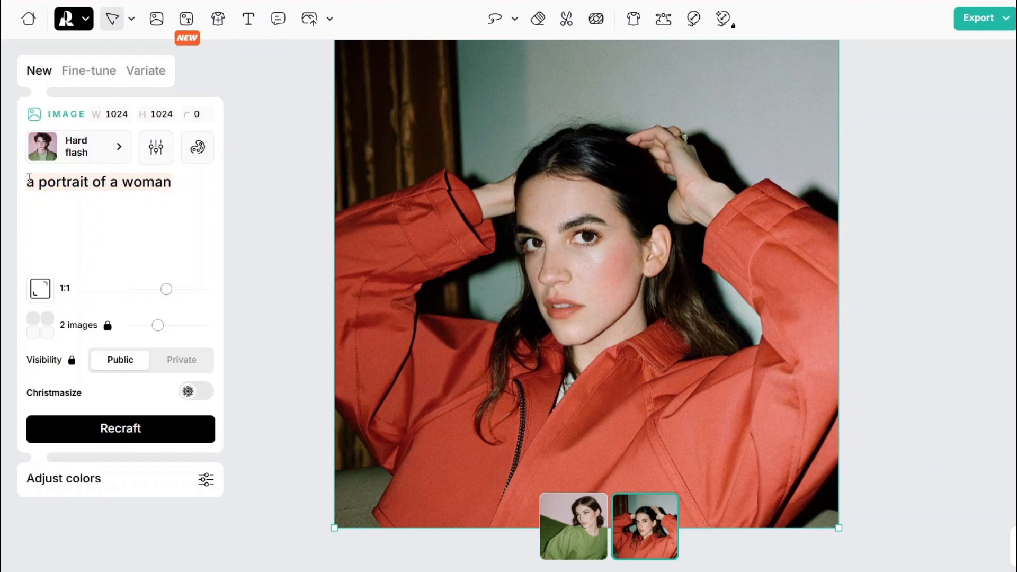
pyautogui.write('a man in c')
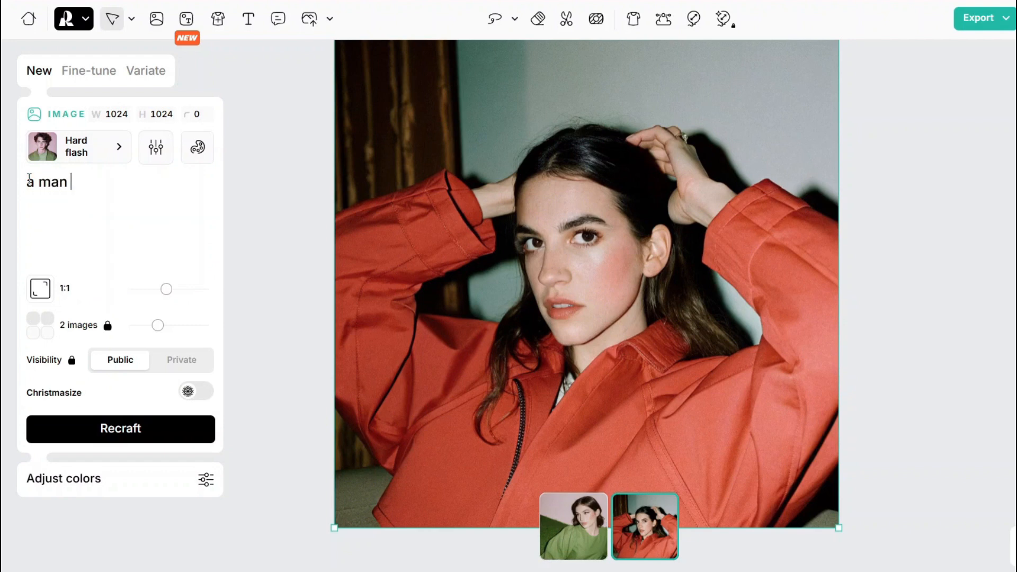
pyautogui.write('afe')
pyautogui.click(121, 429)
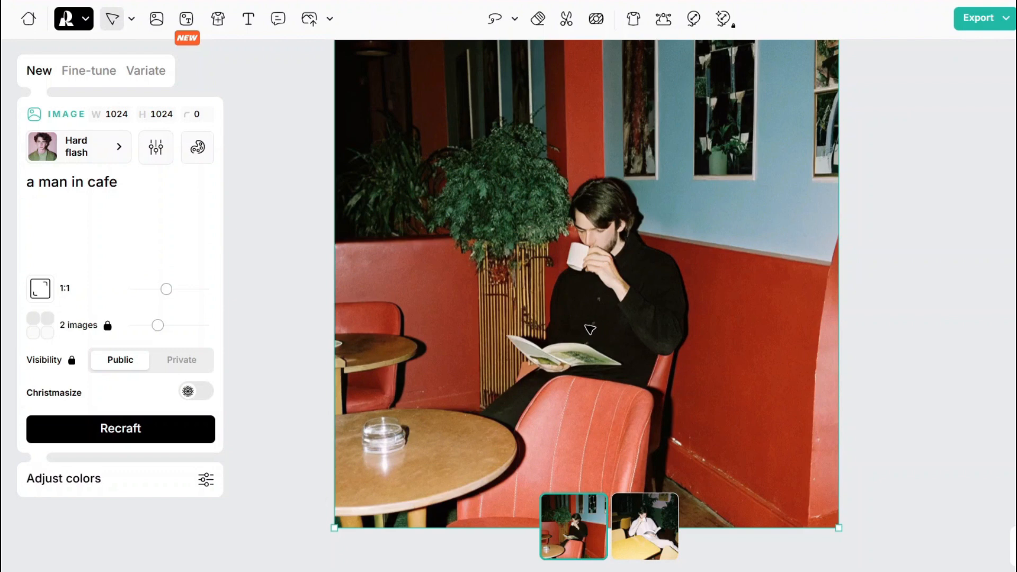
# Examine the first café version up close, checking the man's face, hand, cup and book
pyautogui.scroll(3, 591, 330)
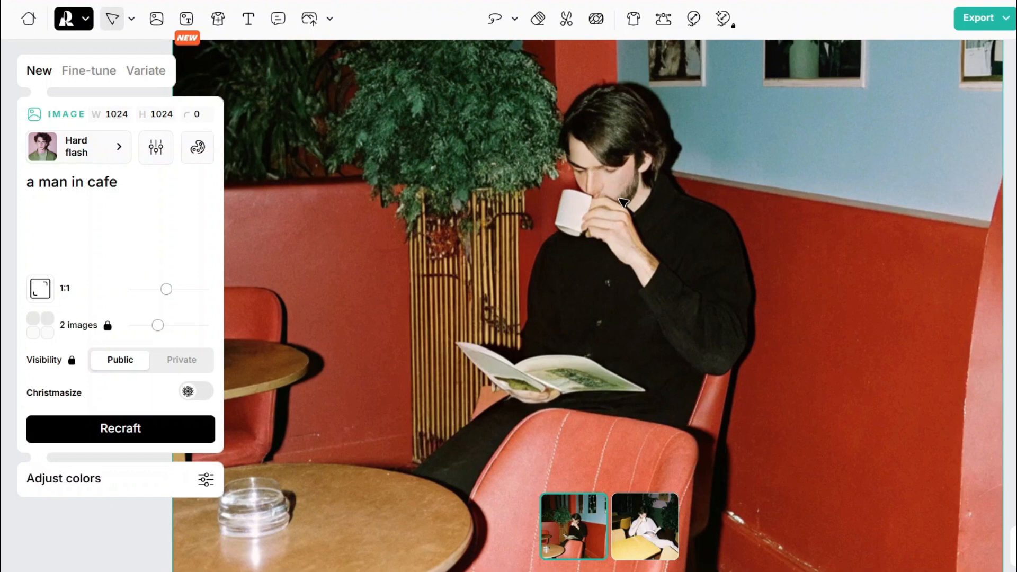
pyautogui.scroll(-3, 624, 202)
pyautogui.scroll(2, 609, 260)
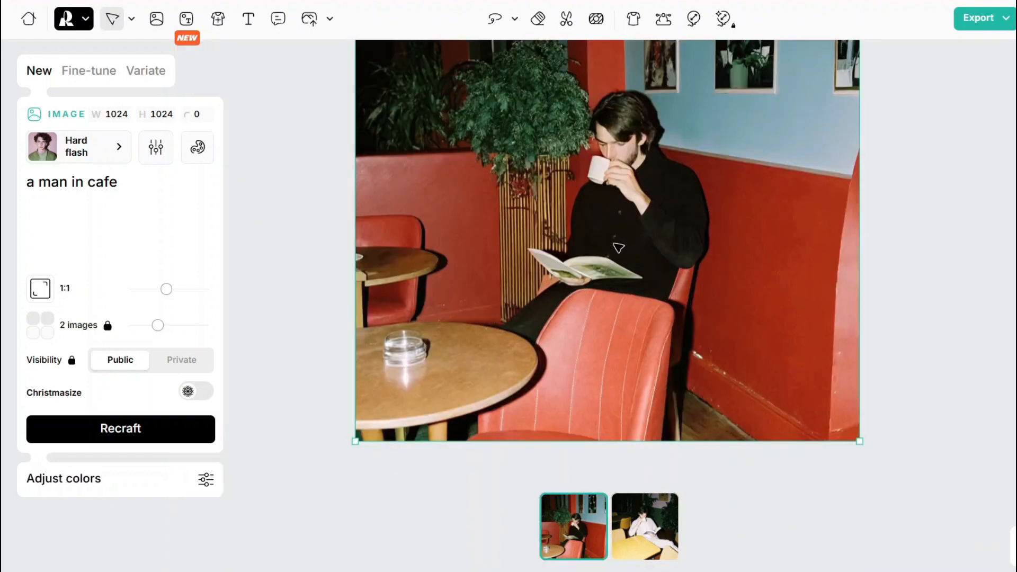
pyautogui.scroll(2, 618, 247)
pyautogui.scroll(2, 622, 199)
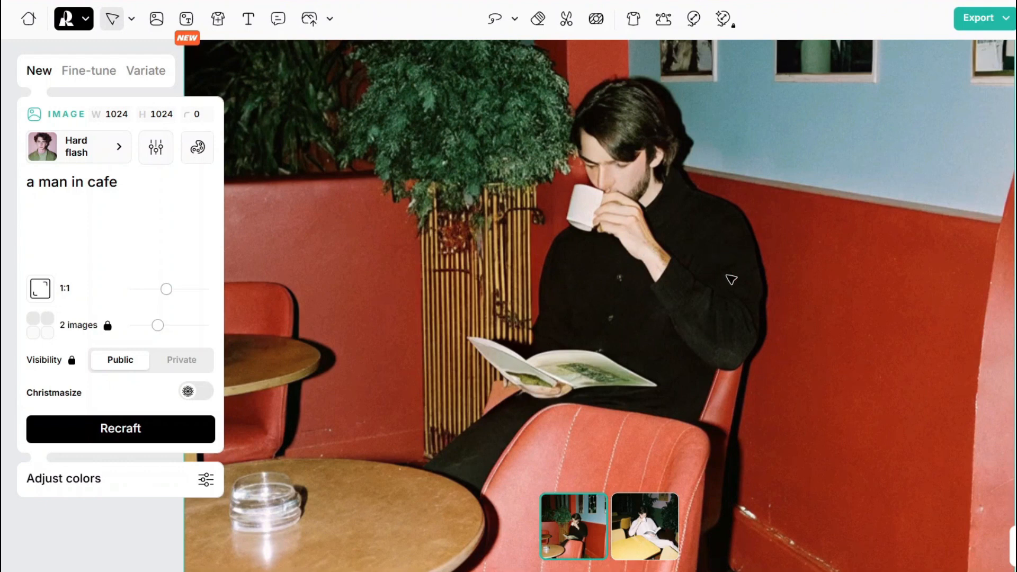
# Show the second café version, examine the man and his book up close, and return to the projects overview
pyautogui.click(637, 538)
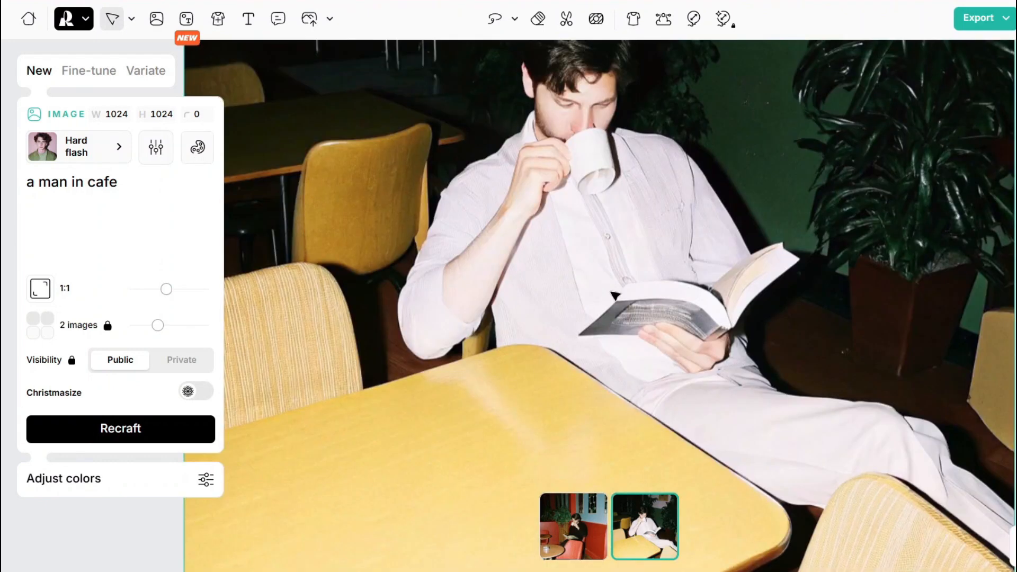
pyautogui.scroll(1, 620, 294)
pyautogui.scroll(-2, 635, 281)
pyautogui.scroll(2, 599, 275)
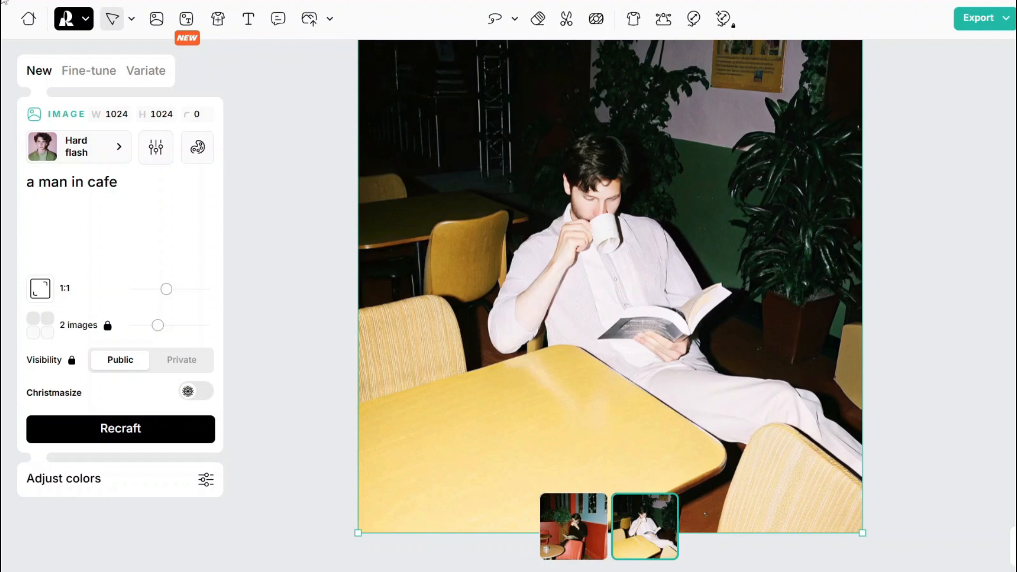
pyautogui.click(30, 16)
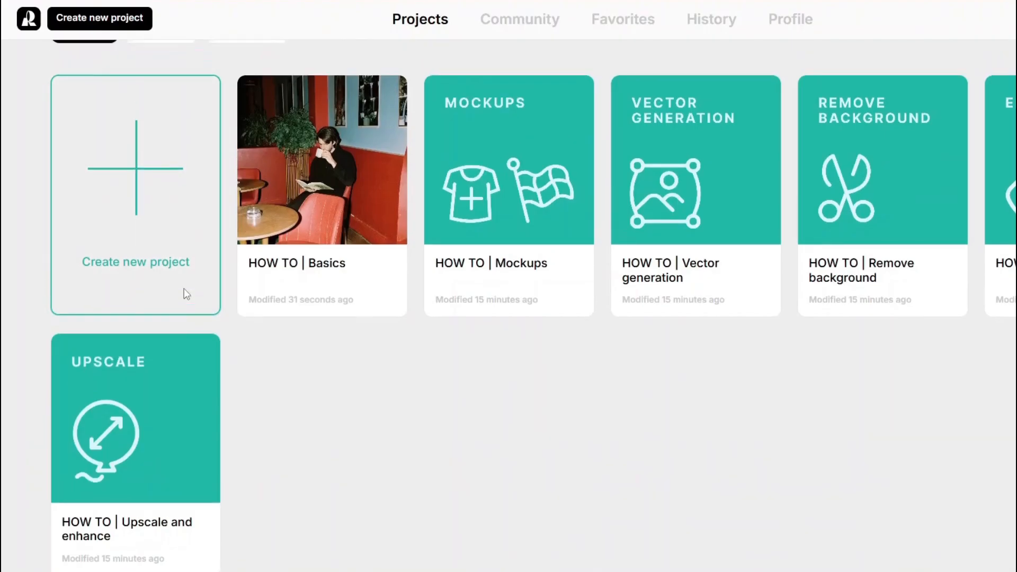